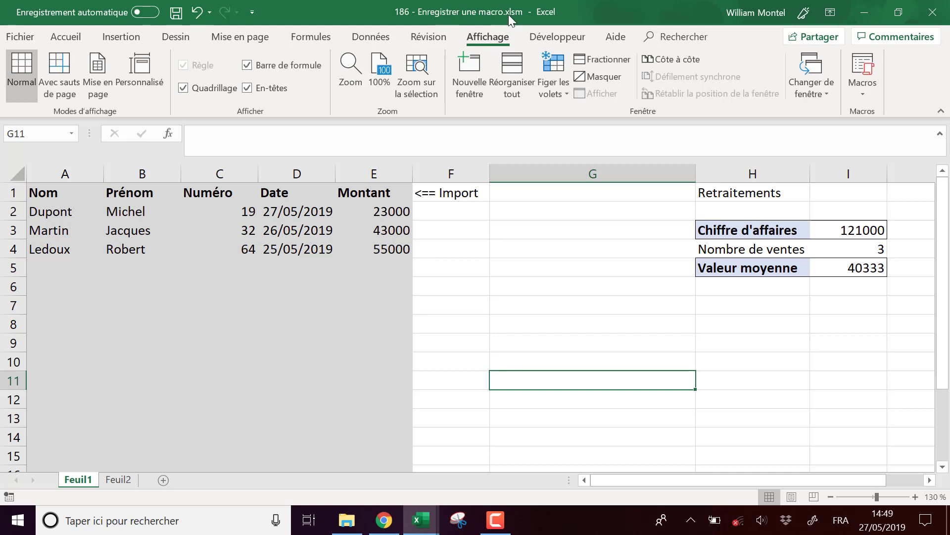
Select empty cell G8 and bring up the Accueil ribbon commands.
click(561, 322)
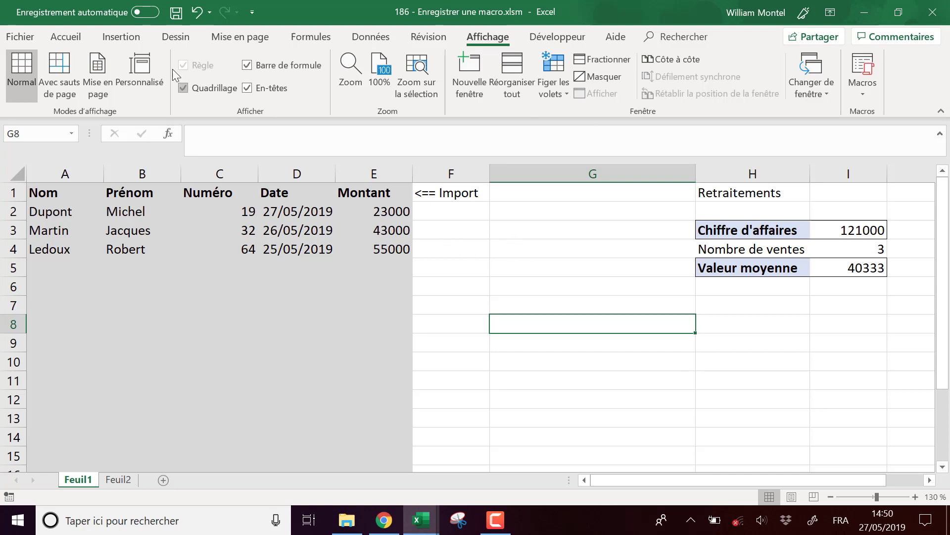
click(74, 40)
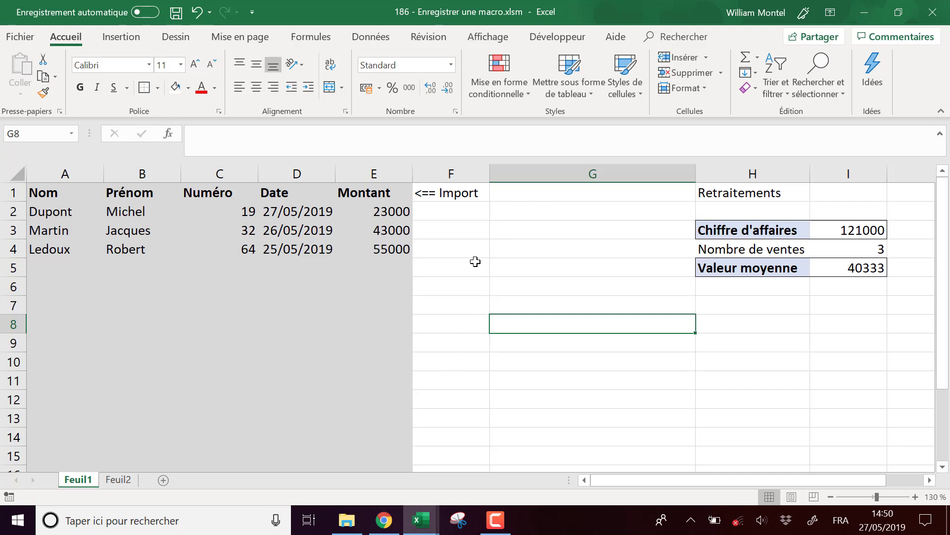
click(527, 291)
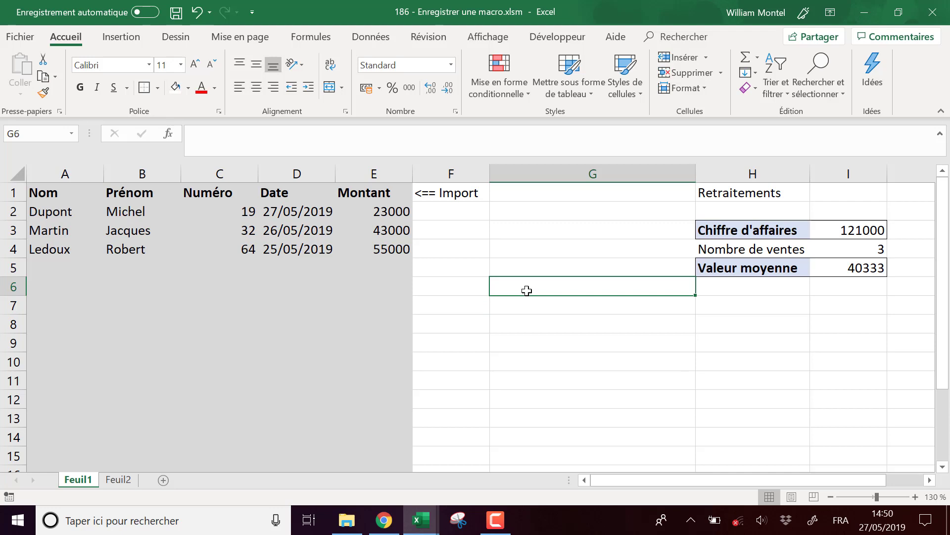
drag(65, 173, 391, 183)
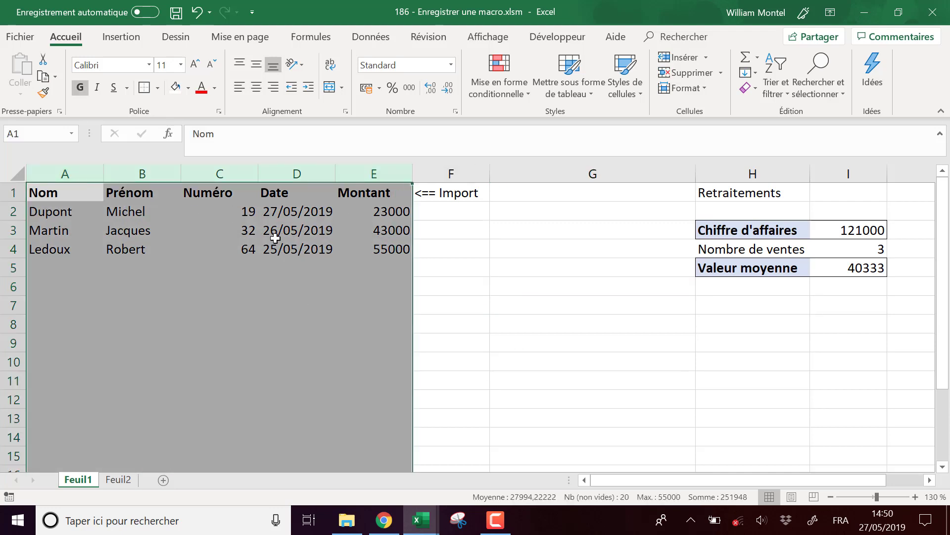
click(619, 272)
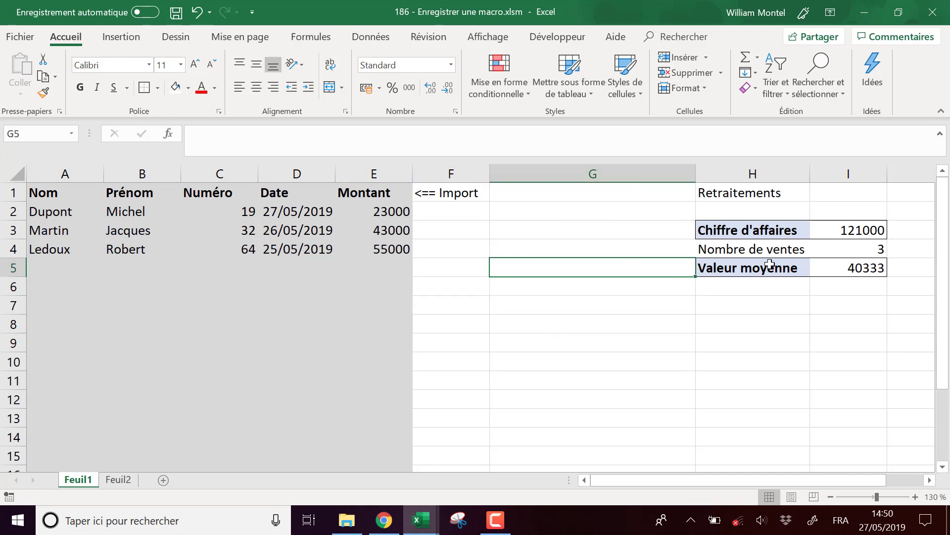
click(781, 299)
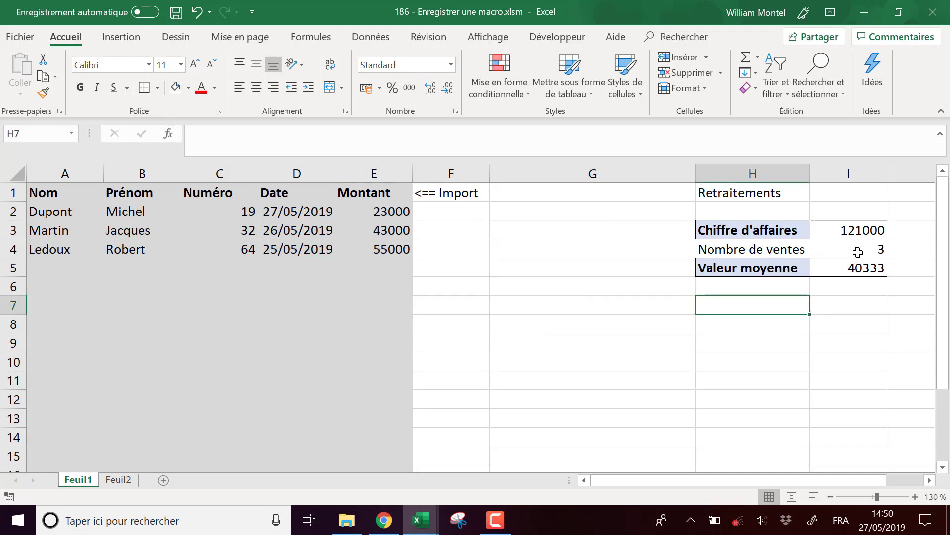
click(845, 232)
click(858, 267)
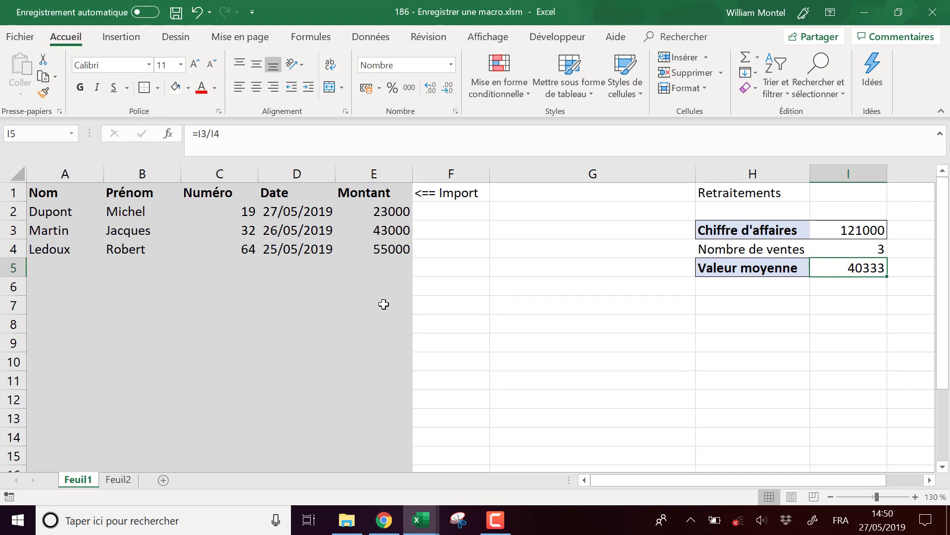
click(793, 322)
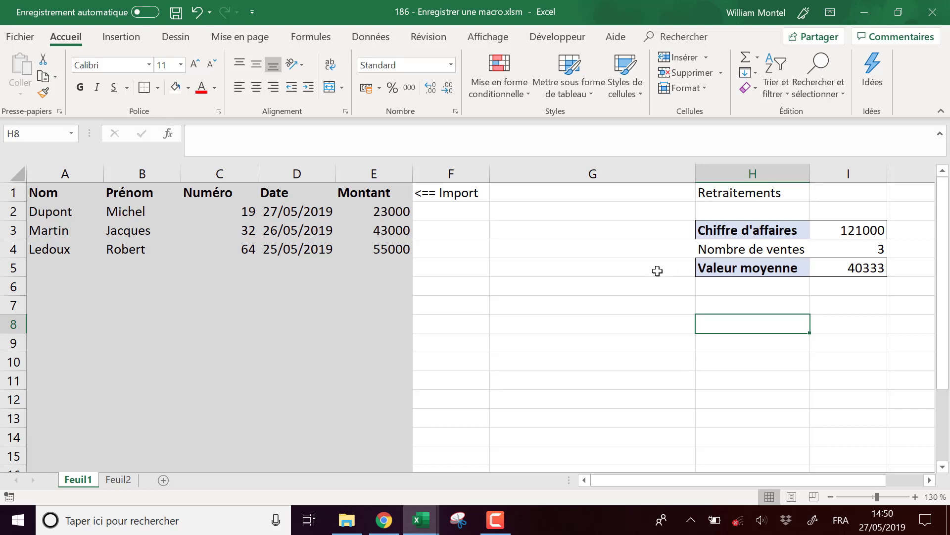
click(533, 267)
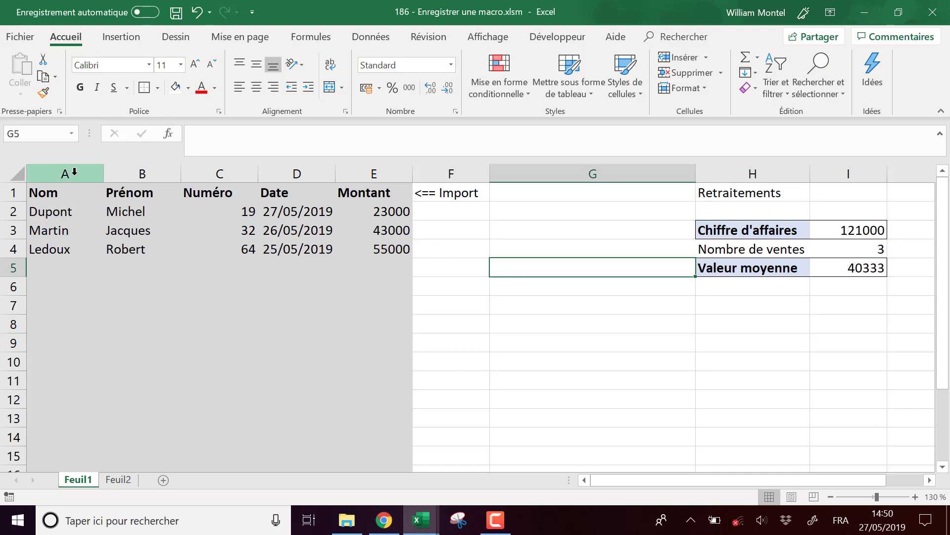
drag(72, 173, 394, 173)
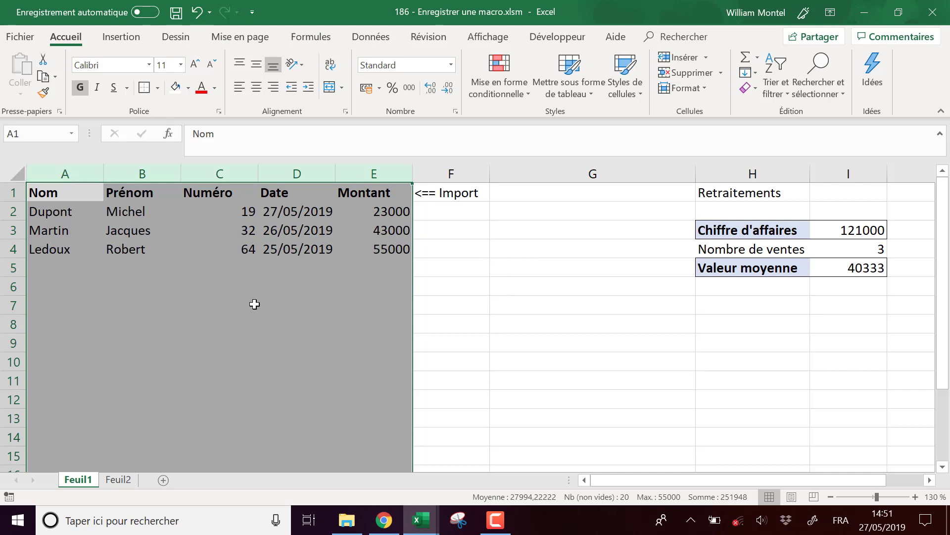
click(62, 285)
scroll(76, 271, down, 4)
scroll(75, 283, down, 3)
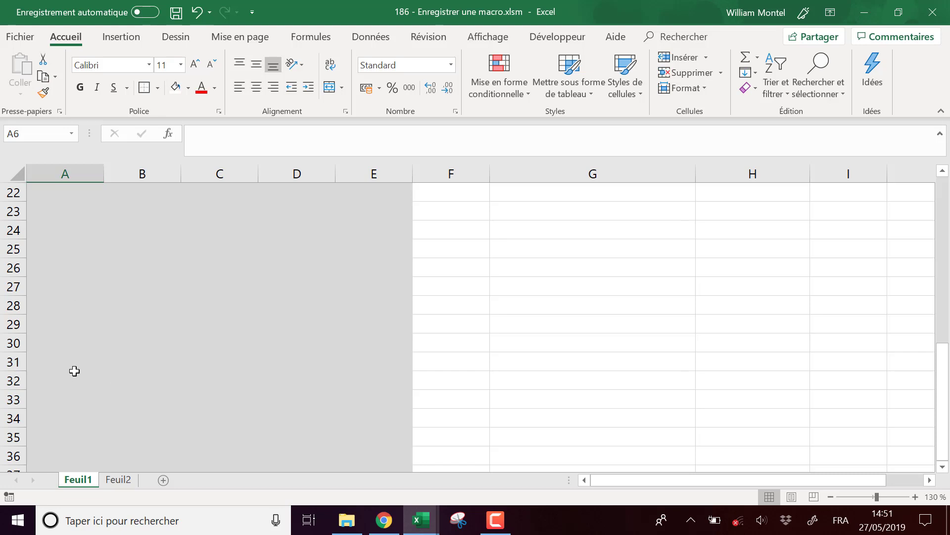
scroll(75, 371, up, 6)
scroll(140, 223, up, 1)
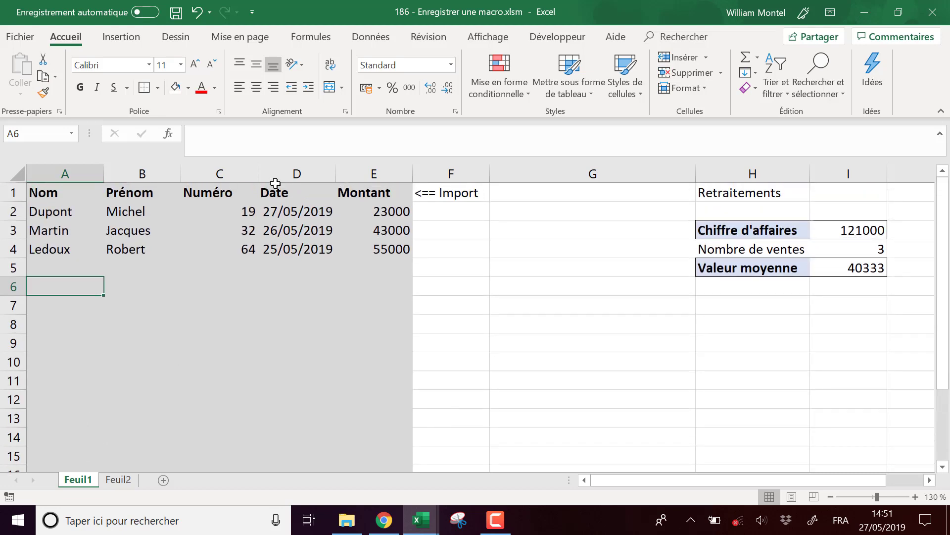
click(550, 343)
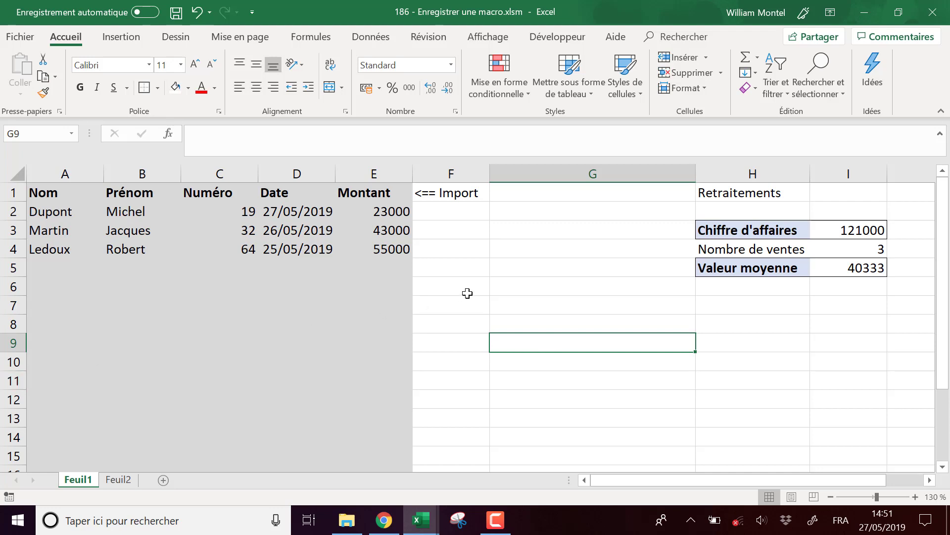
Cancel the Record Macro dialog, then check the Affichage > Macros list is empty.
click(10, 497)
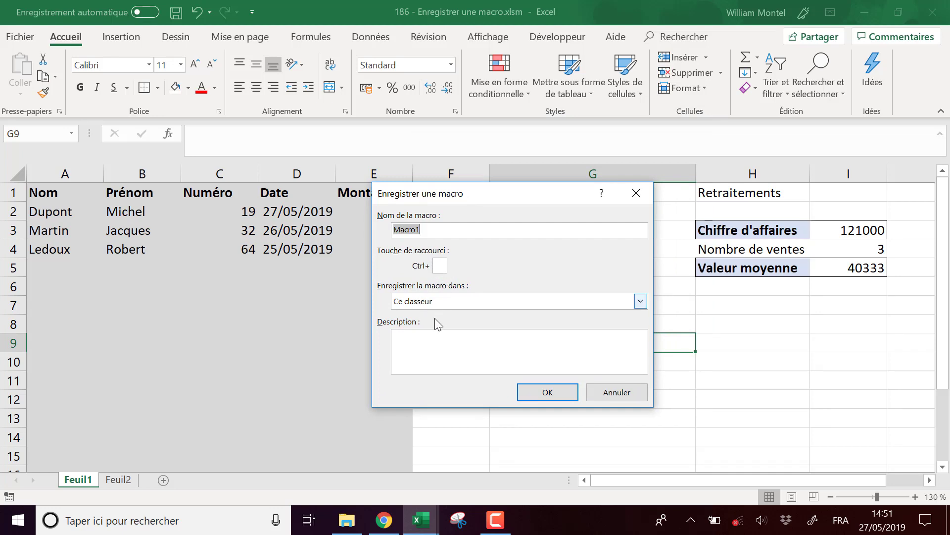
click(599, 393)
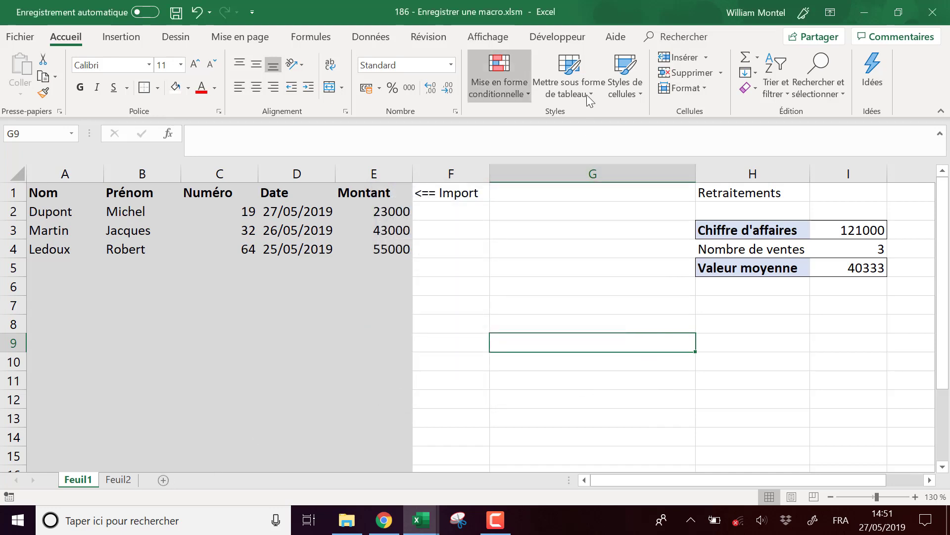
click(504, 41)
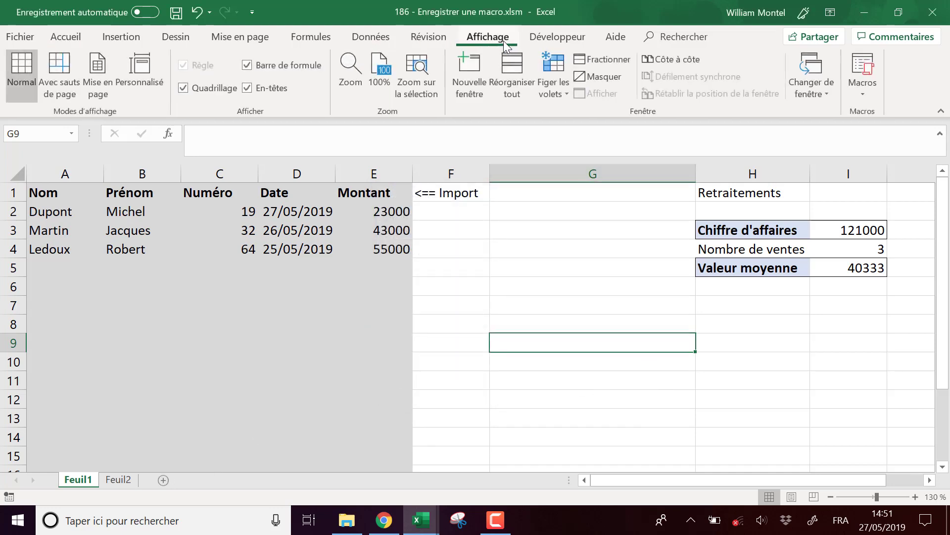
click(862, 69)
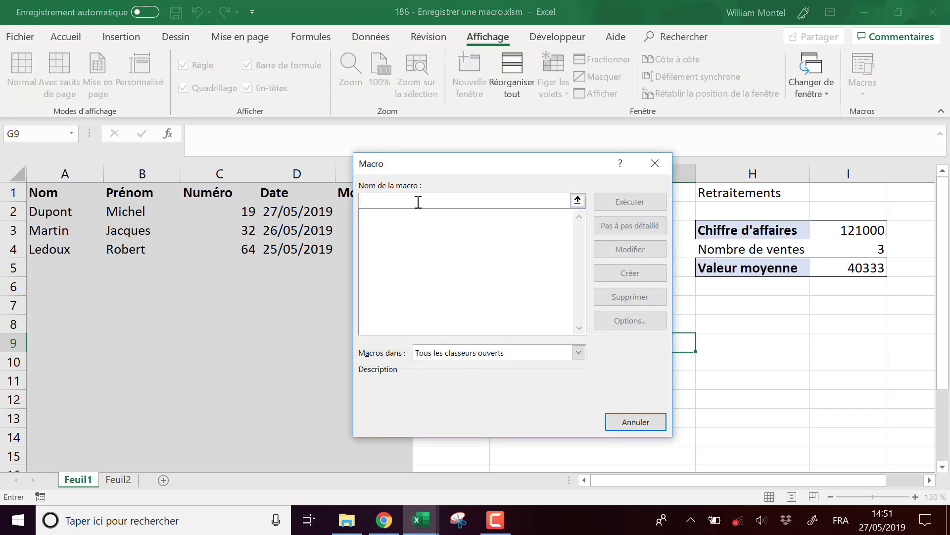
drag(473, 164, 420, 148)
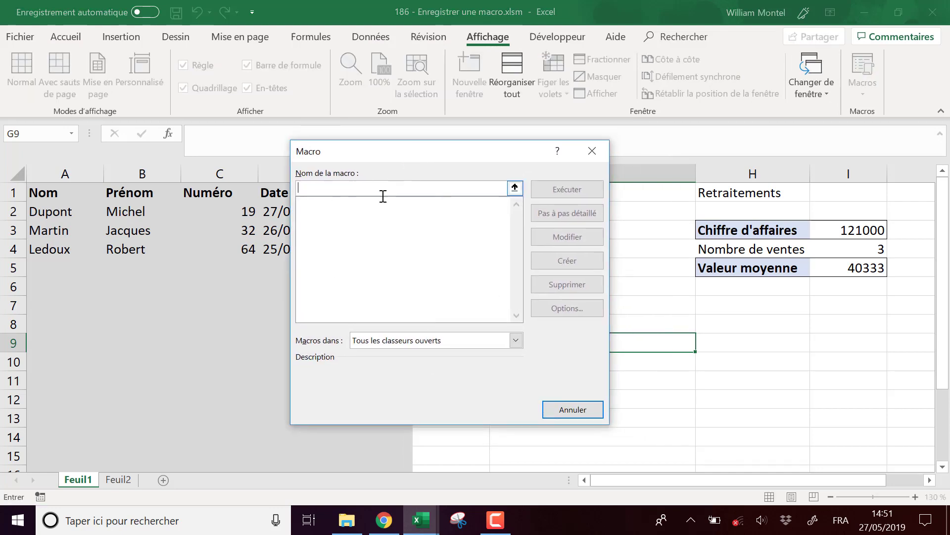
click(590, 410)
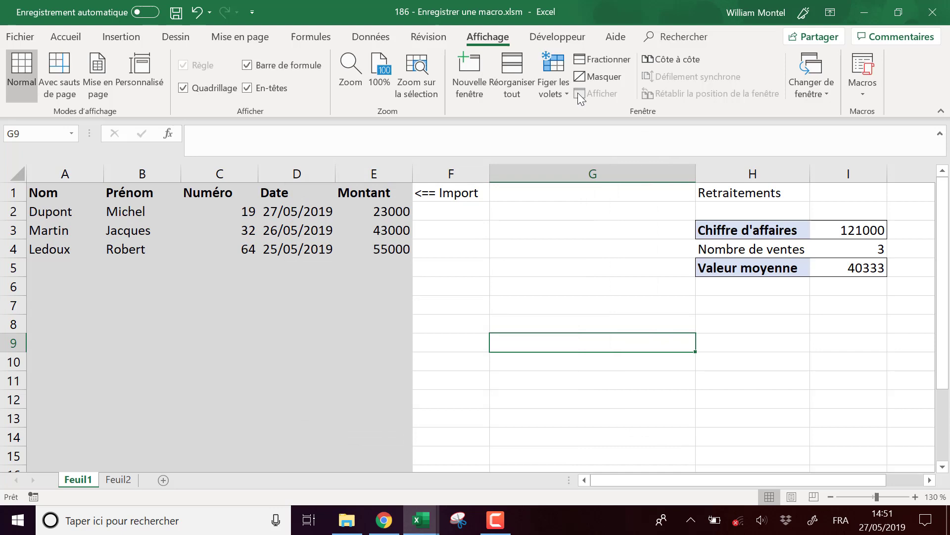
Show the Développeur tab and check its Macros list, leaving it closed.
click(557, 36)
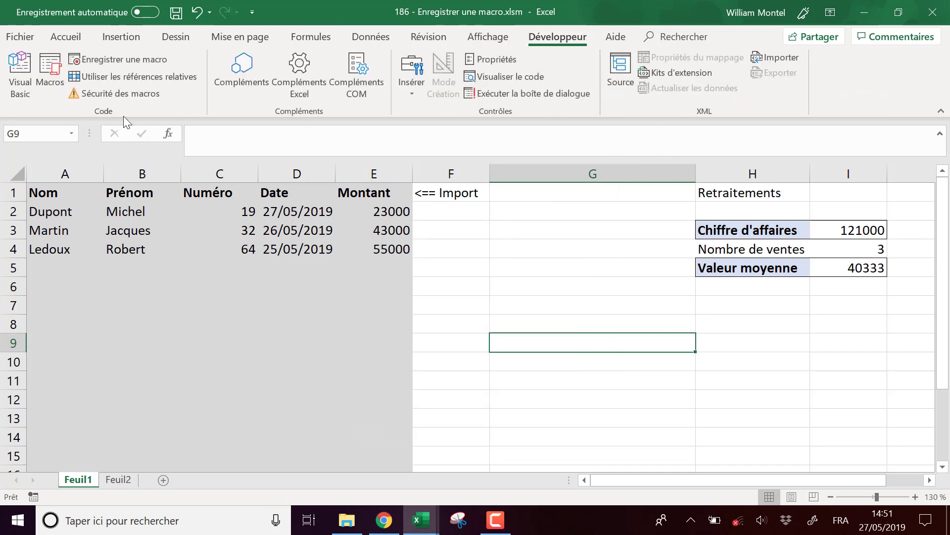
click(50, 72)
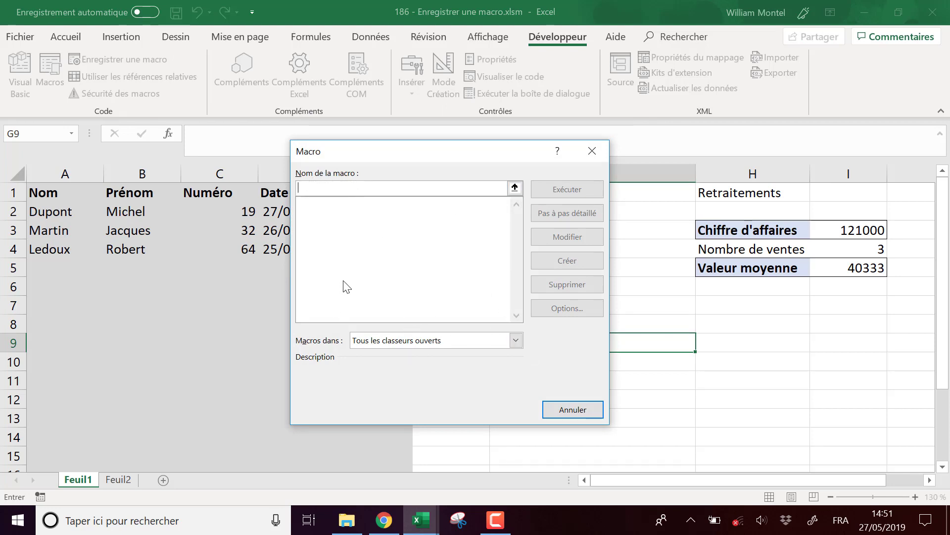
click(579, 414)
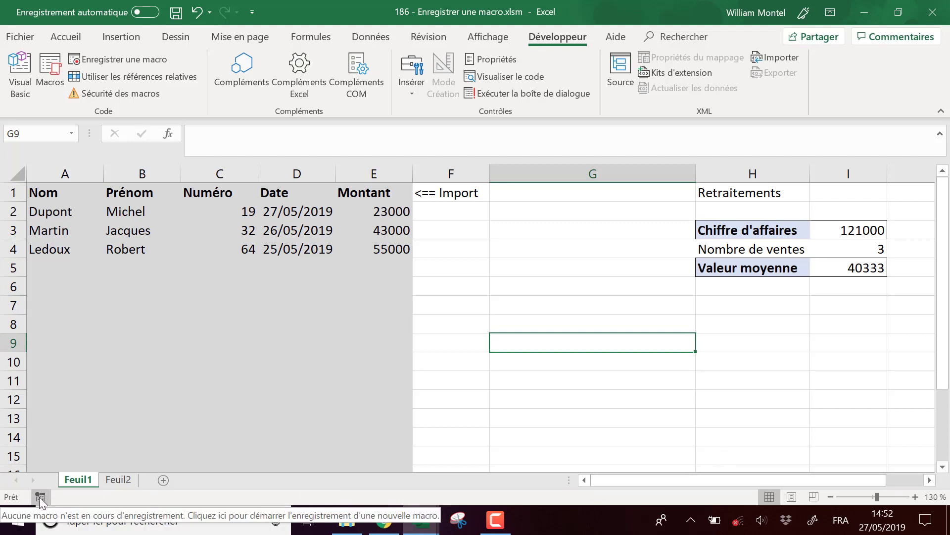
From cell G9, start recording the vider_import macro in this workbook.
click(601, 378)
click(591, 334)
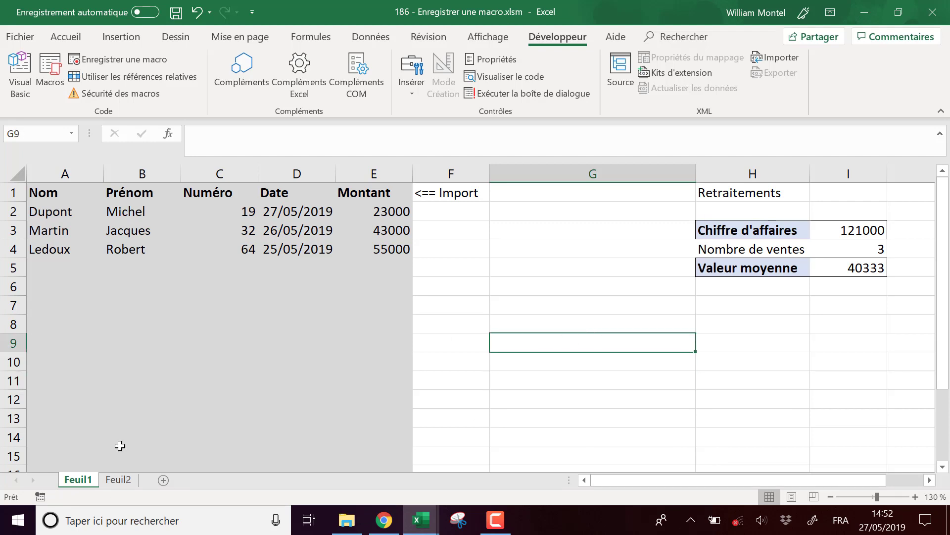
click(45, 500)
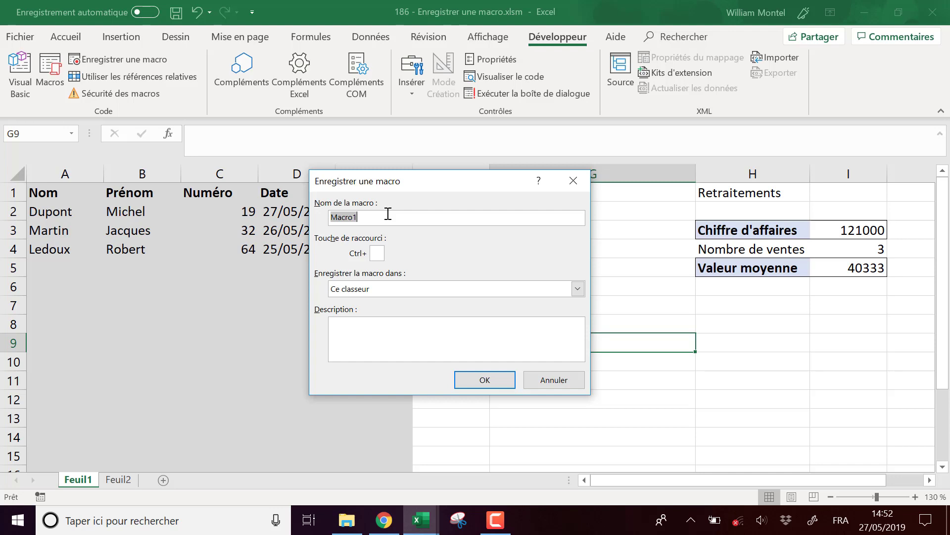
text(vider_import)
click(496, 378)
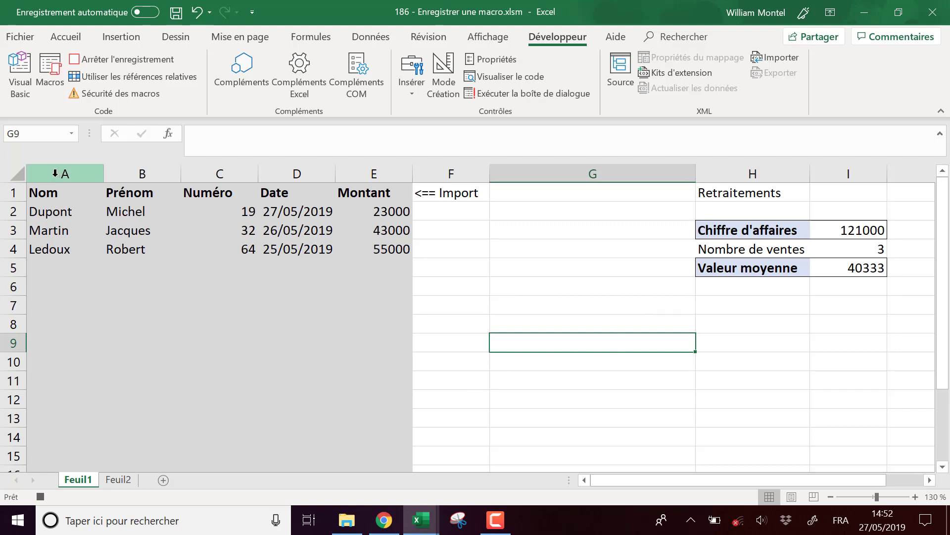
Clear the contents of columns A–E, stop the recording, and select cell G7.
drag(55, 173, 405, 172)
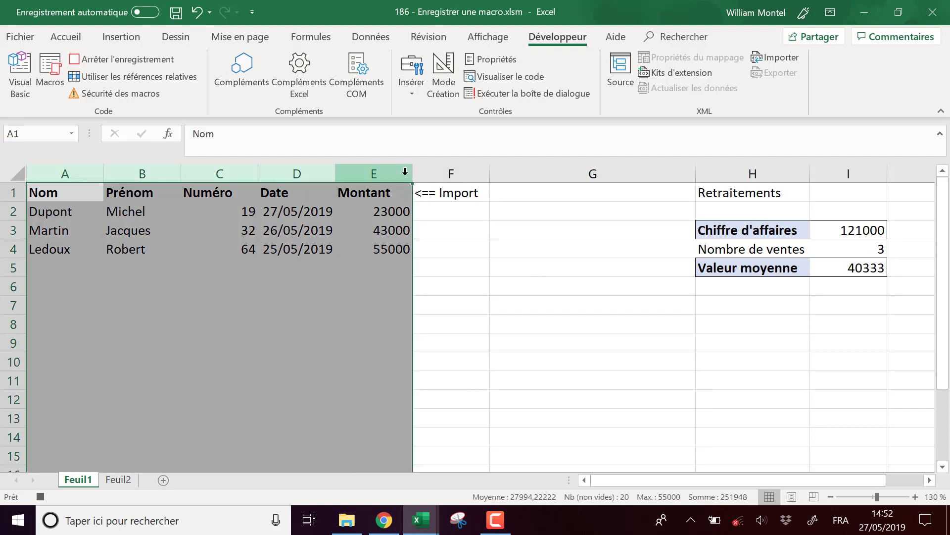
key(Delete)
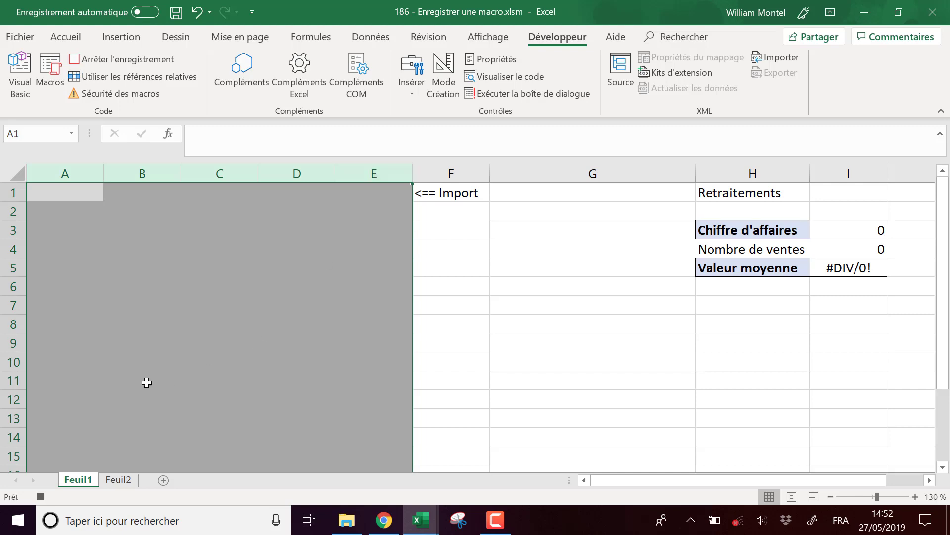
click(41, 497)
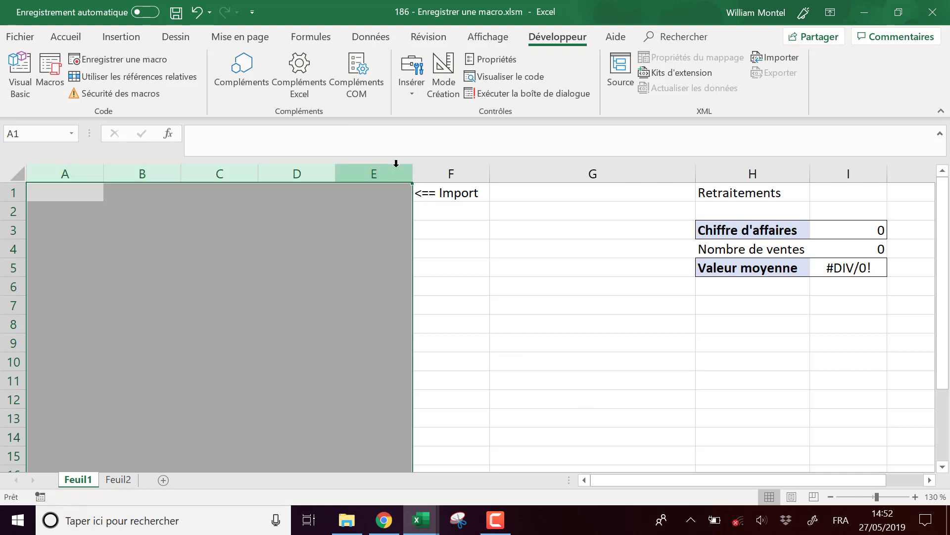
click(547, 313)
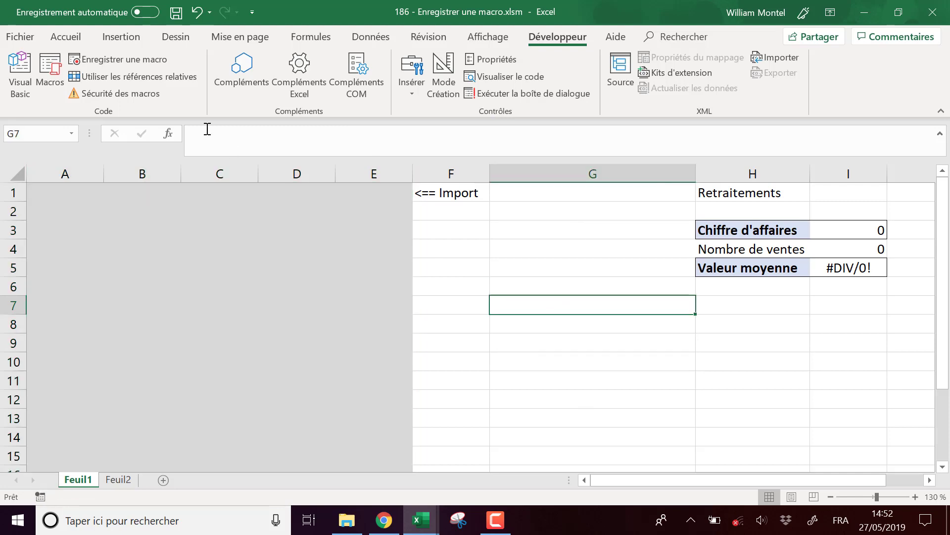
Open vider_import from the Développeur Macros list in the VBA editor via Modifier.
click(49, 73)
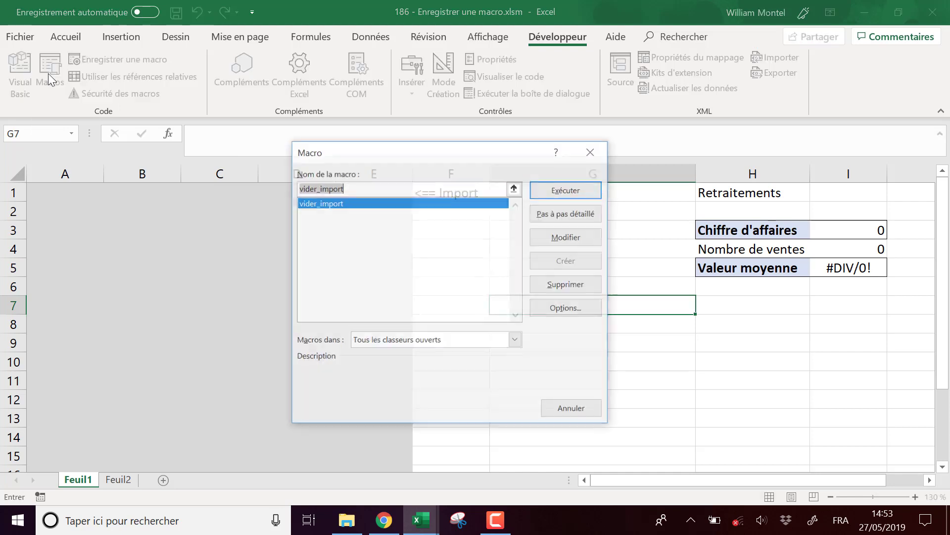
drag(454, 157, 557, 157)
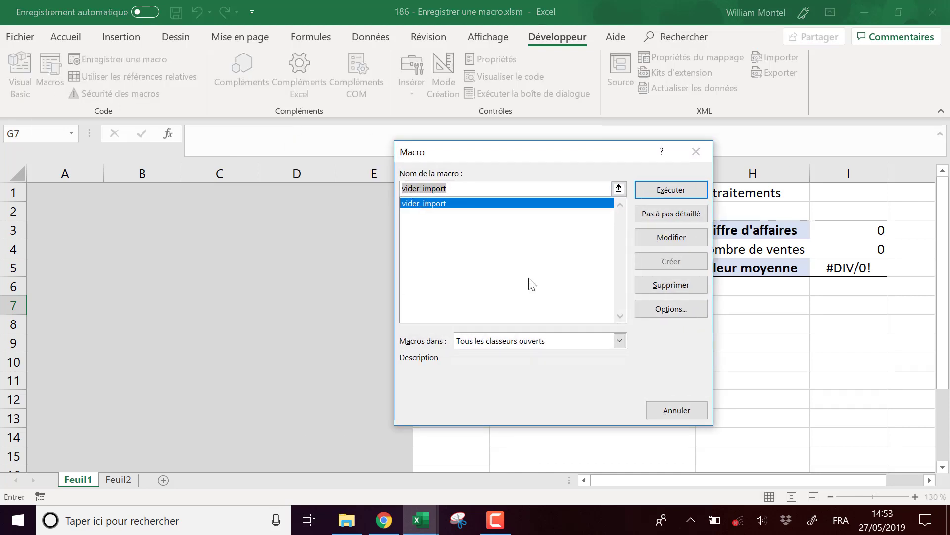
click(453, 251)
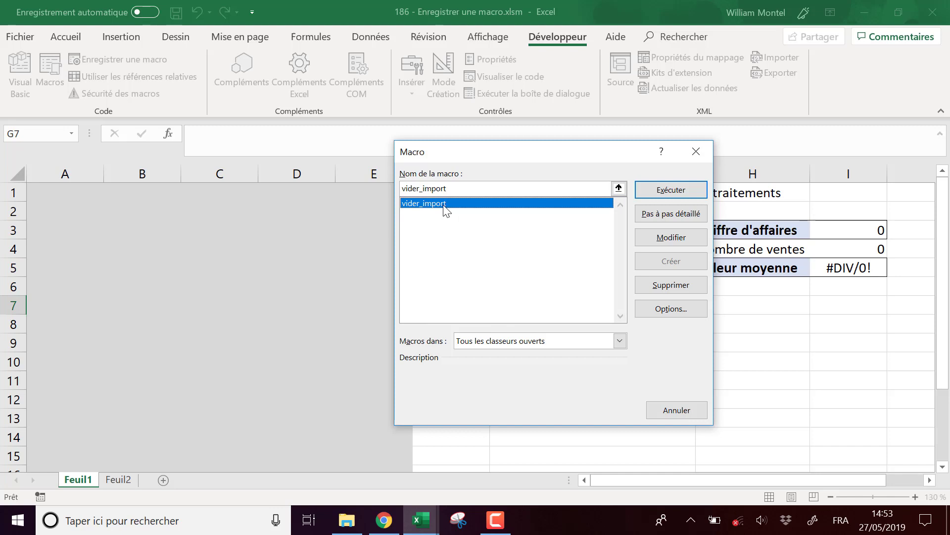
click(671, 238)
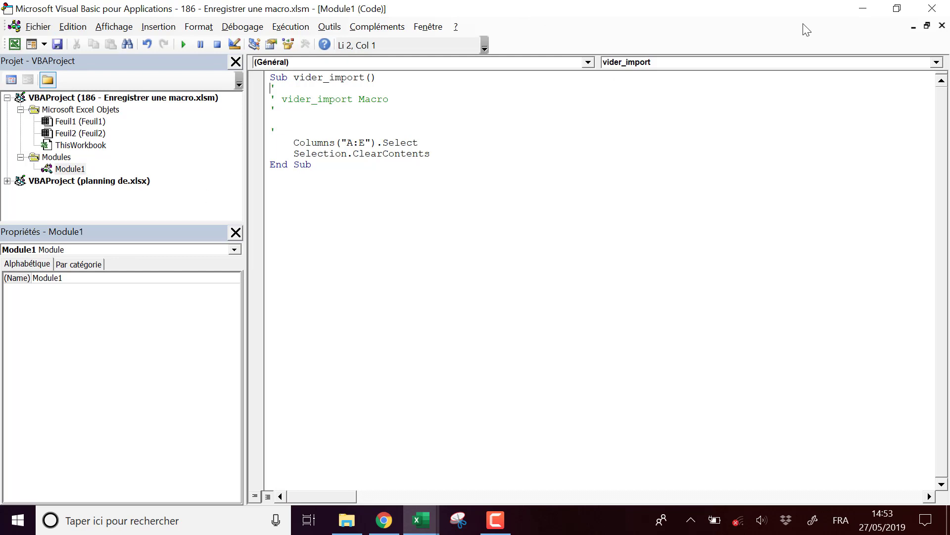
drag(626, 10, 593, 124)
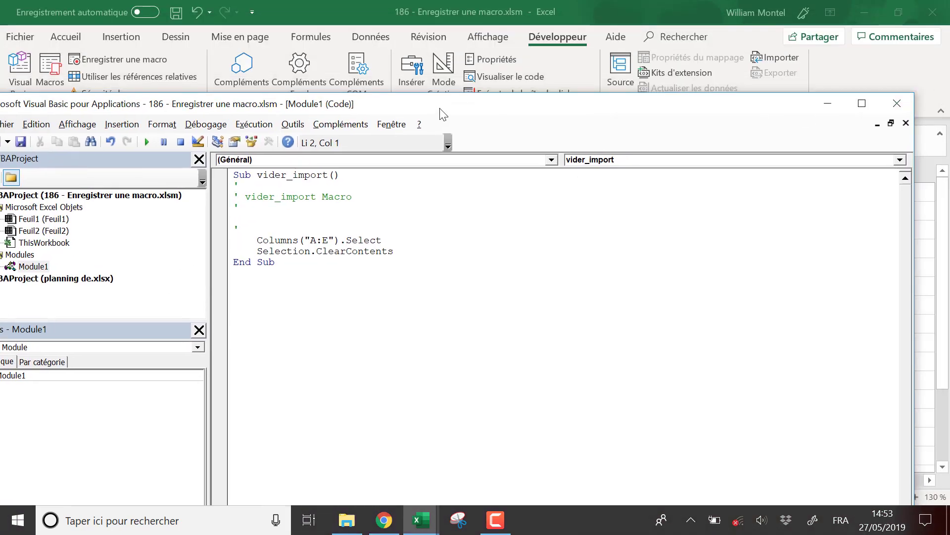
drag(442, 113, 487, 92)
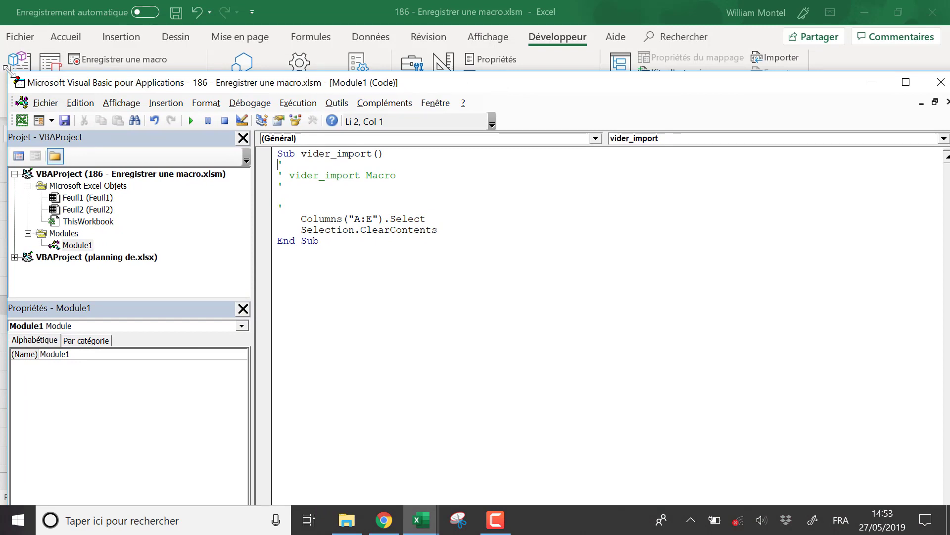
drag(7, 69, 202, 124)
drag(651, 142, 599, 79)
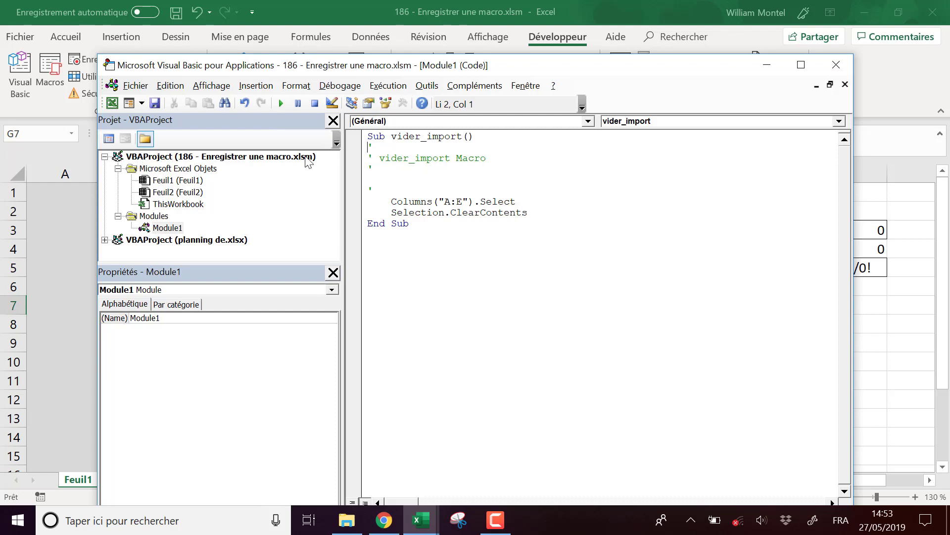
click(169, 157)
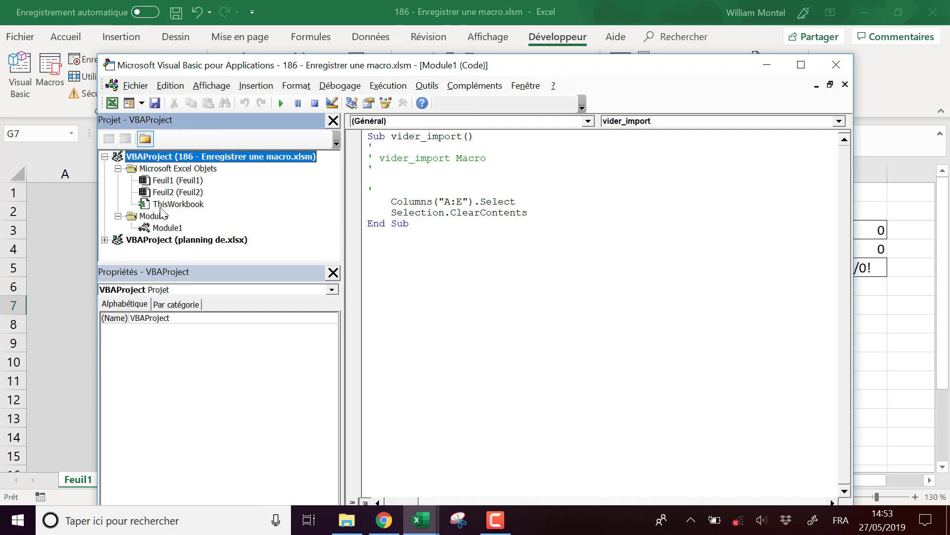
click(191, 169)
click(119, 169)
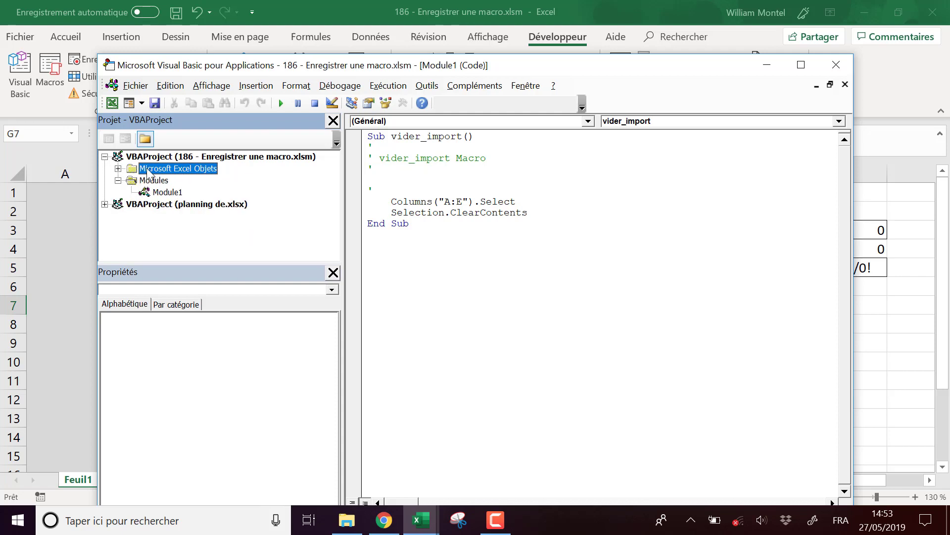
click(119, 168)
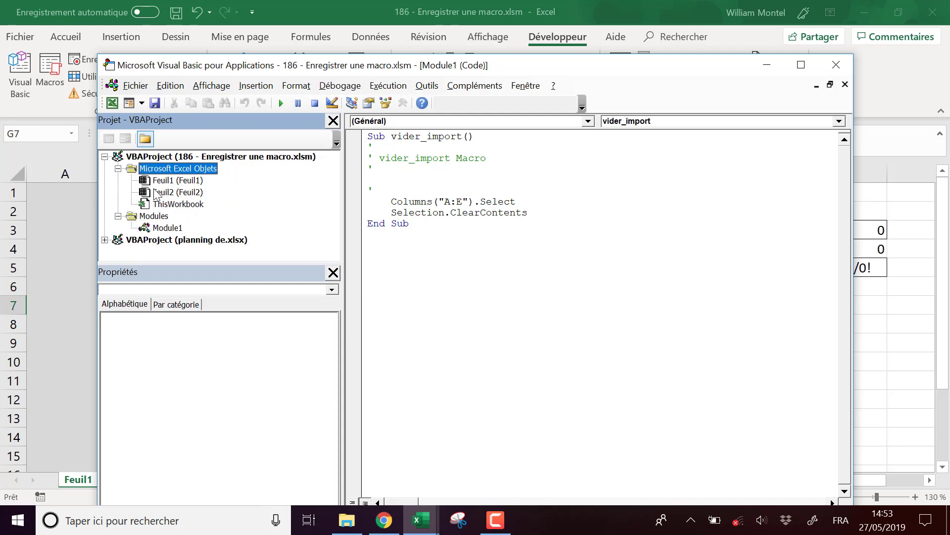
click(187, 181)
click(182, 193)
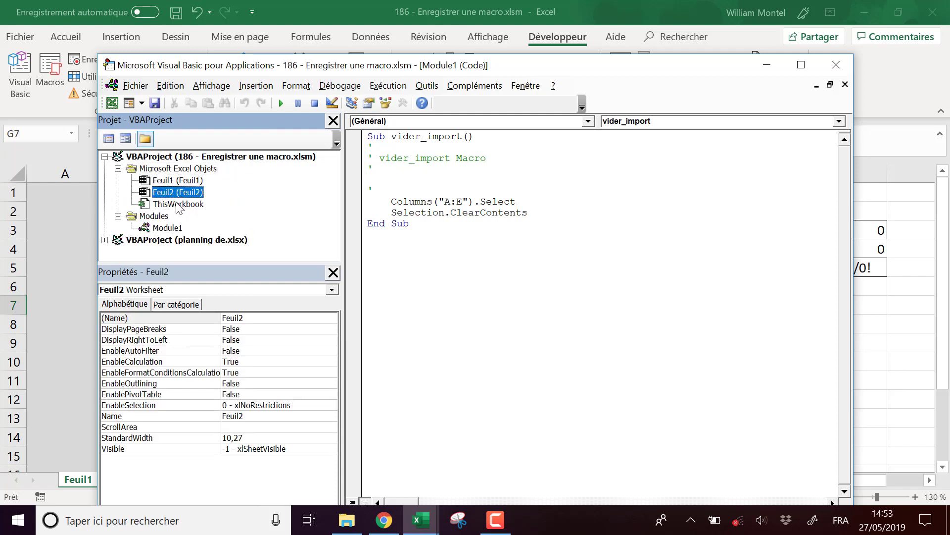
click(178, 205)
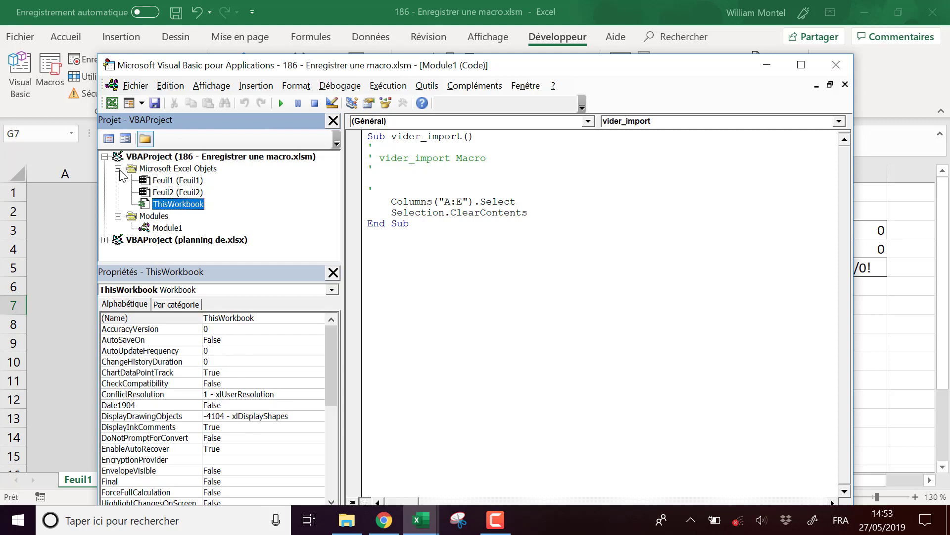
click(157, 218)
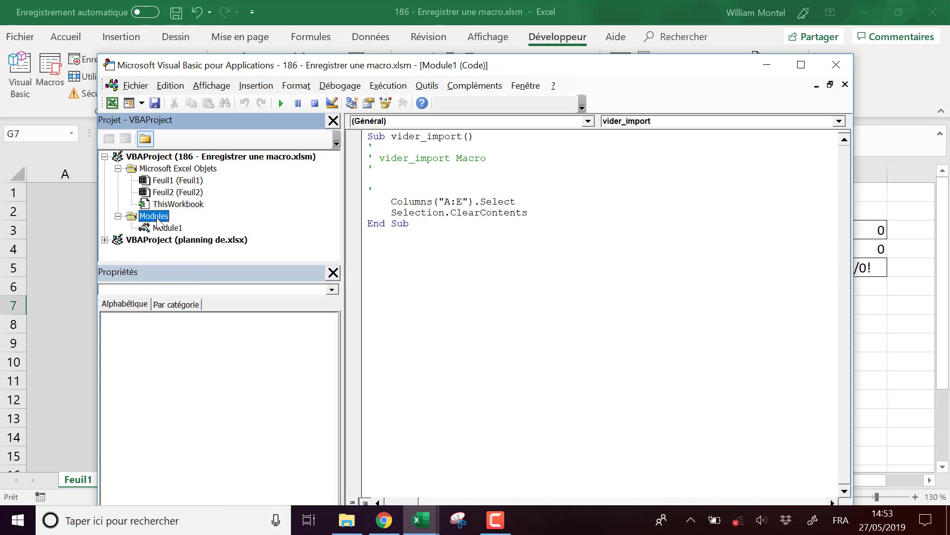
click(164, 228)
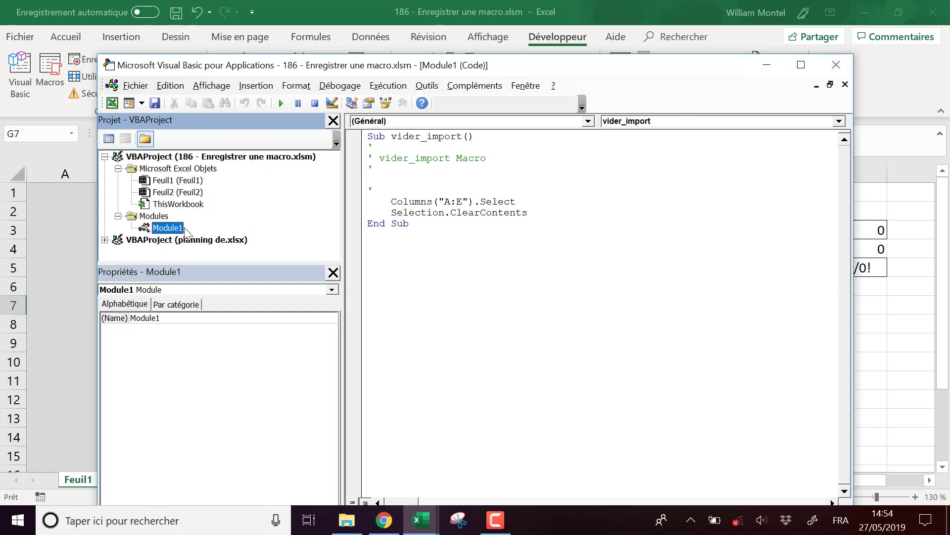
click(439, 227)
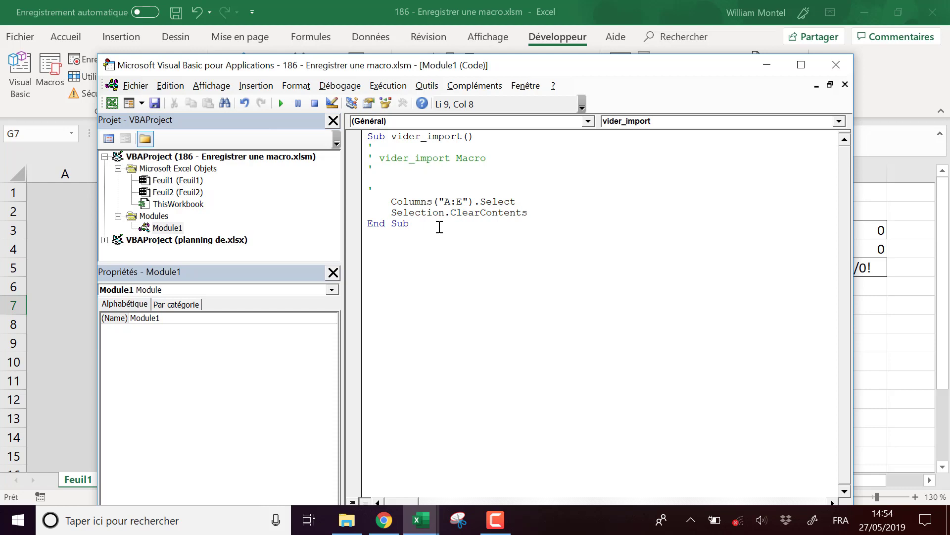
drag(439, 227, 368, 136)
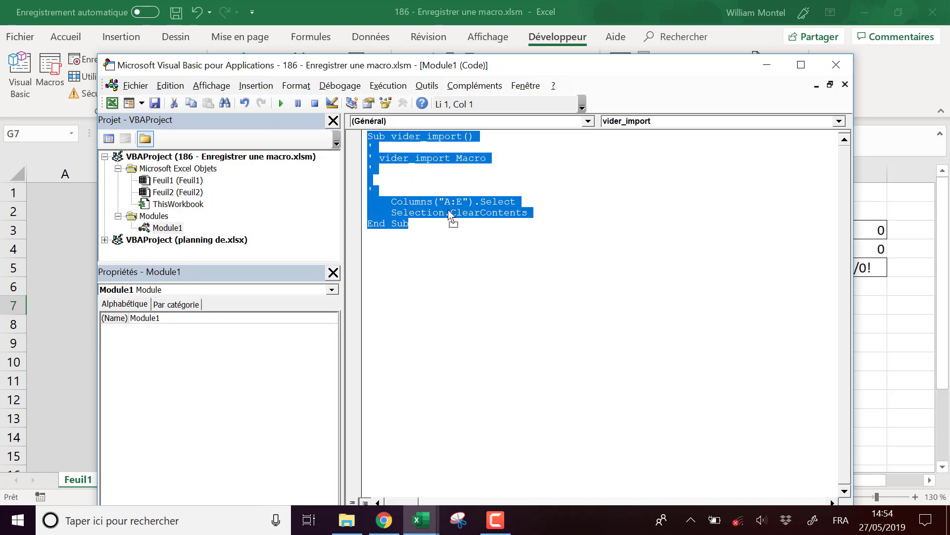
drag(448, 209, 439, 221)
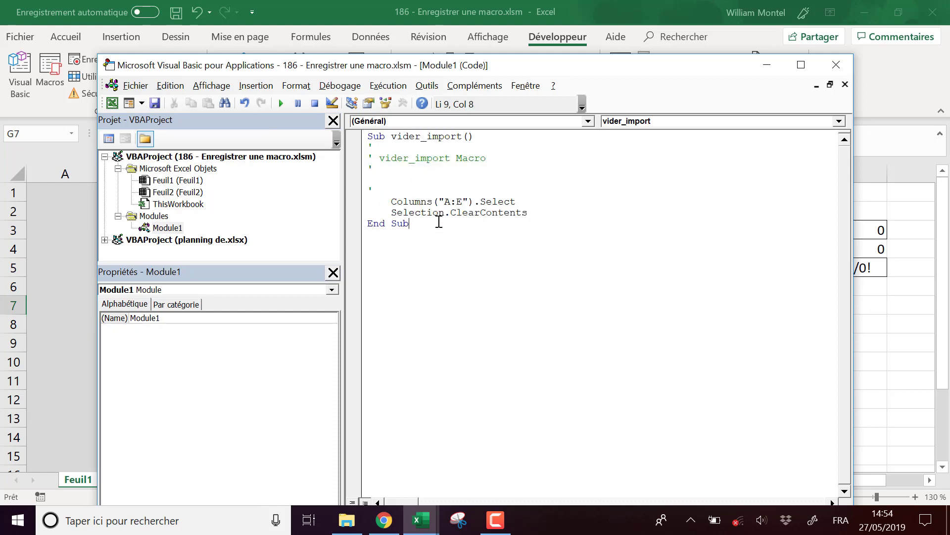
drag(439, 223, 376, 140)
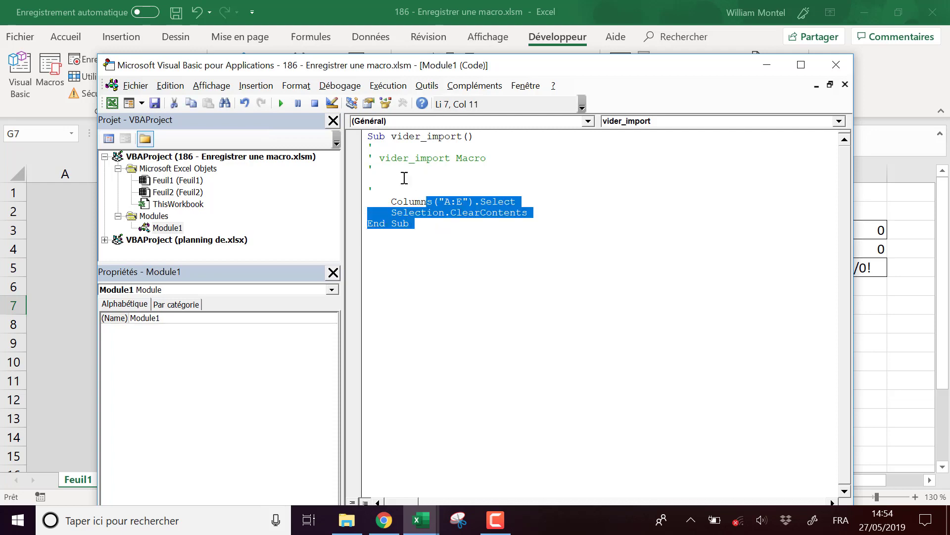
click(409, 230)
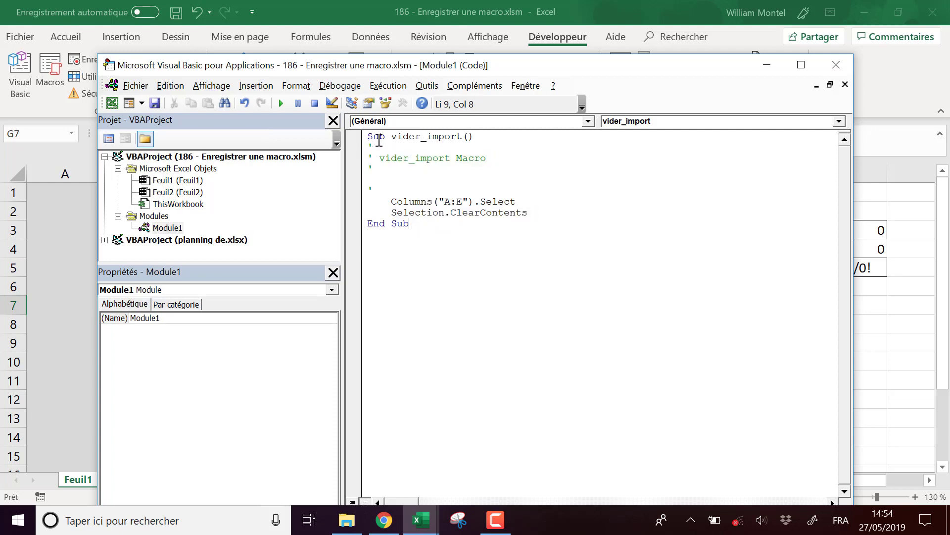
click(801, 65)
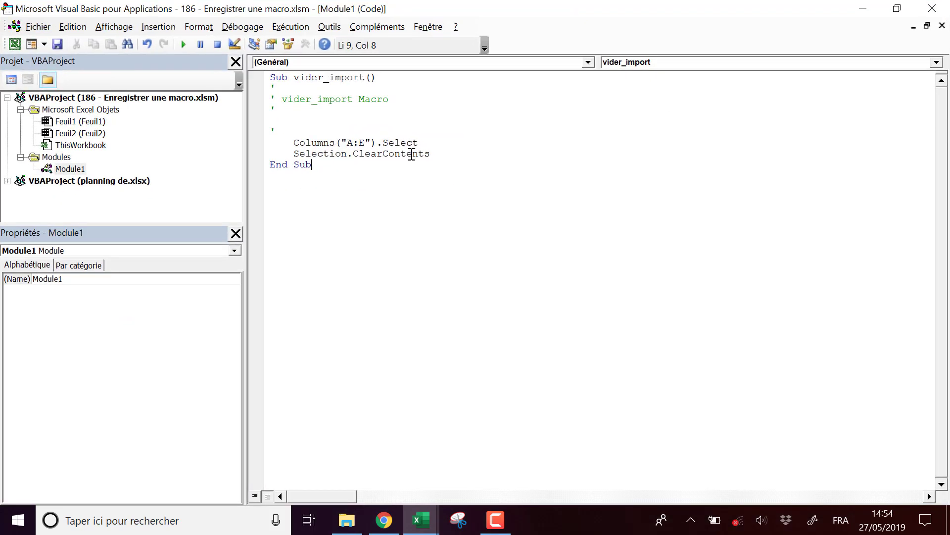
drag(466, 163, 270, 77)
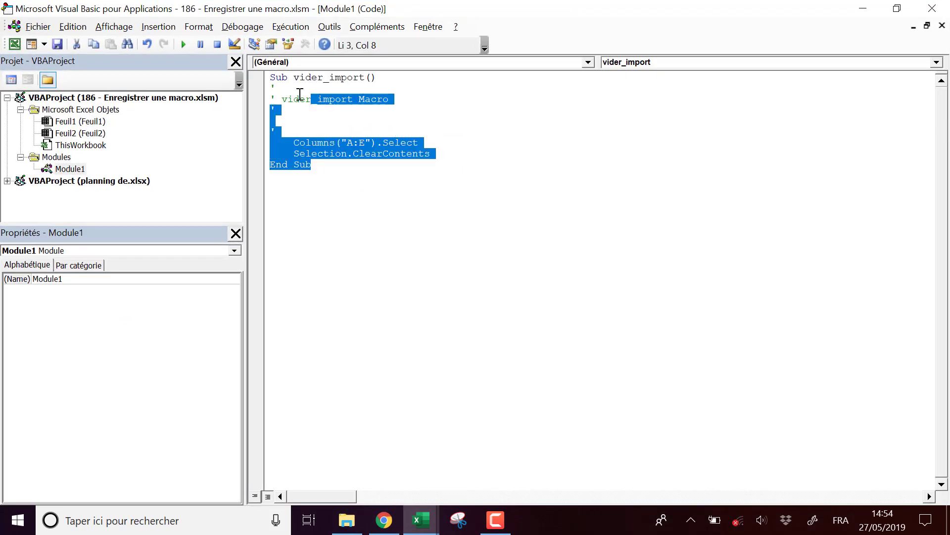
click(381, 165)
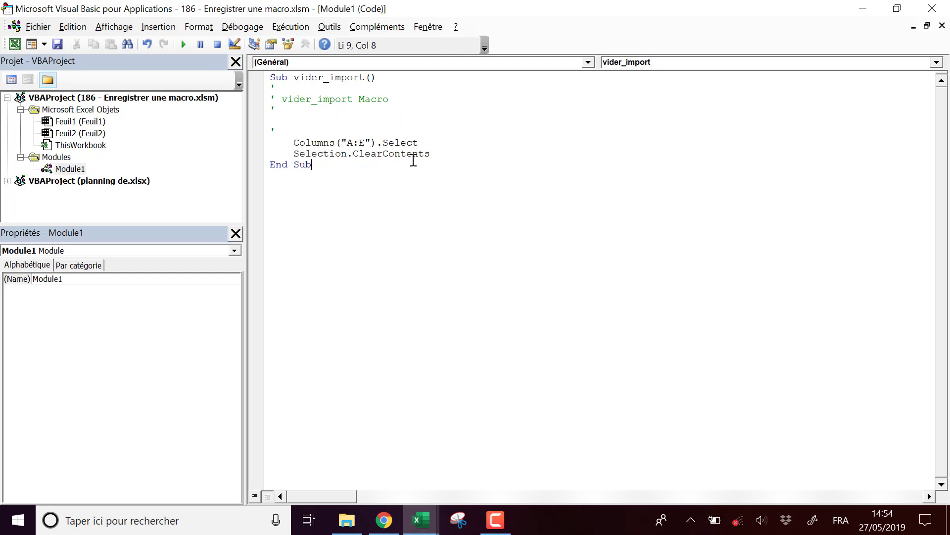
click(449, 155)
Below End Sub, add Sub mes_calculs containing the comment 'ici faire tous mes calculs'.
click(350, 169)
key(Return)
key(Return)
text(s)
text(ub )
text(mes_c)
text(alculs)
key(Return)
text(')
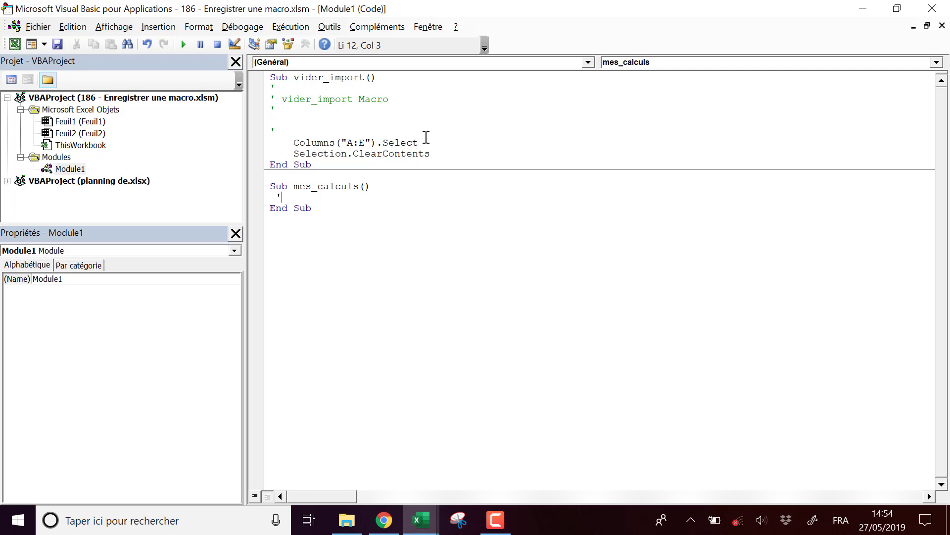
text( ici fair)
text(e tous mes calculs)
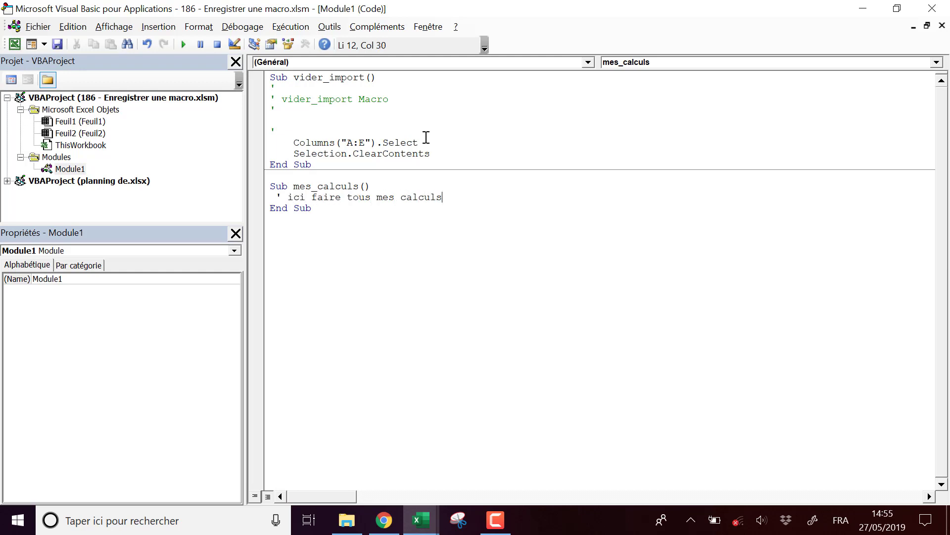
key(Return)
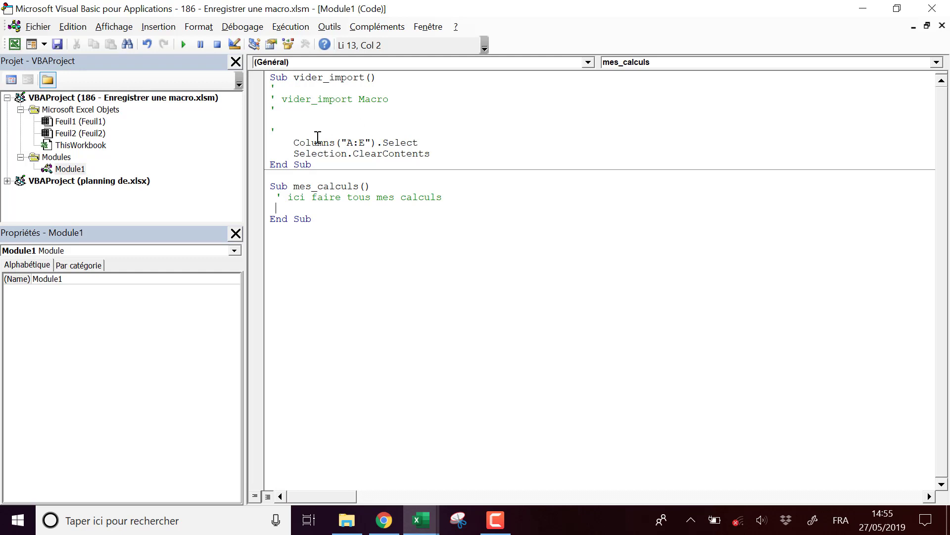
key(Down)
key(Down)
click(365, 143)
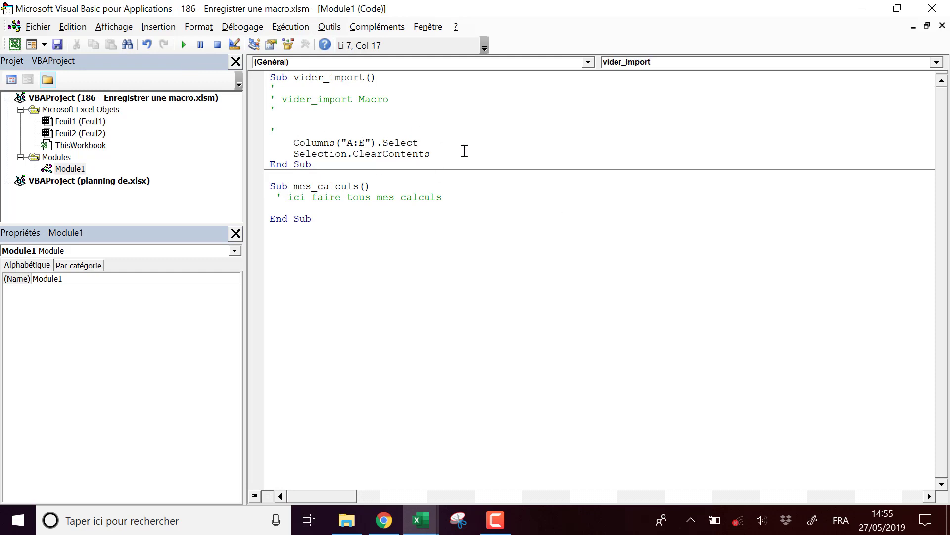
key(BackSpace)
text(C)
key(BackSpace)
text(E)
Restore and move the VBA editor window aside, then bring Excel's Feuil1 to the front.
click(895, 10)
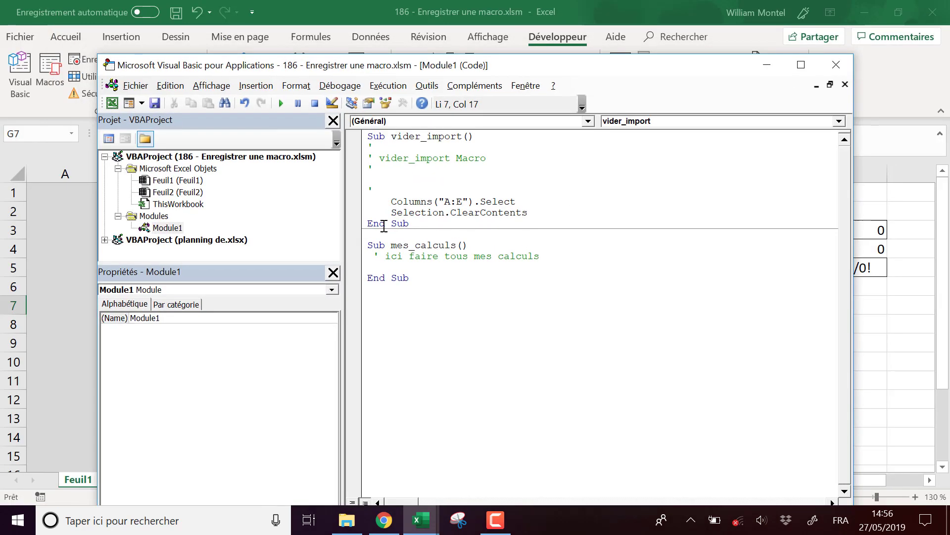
drag(454, 70, 642, 79)
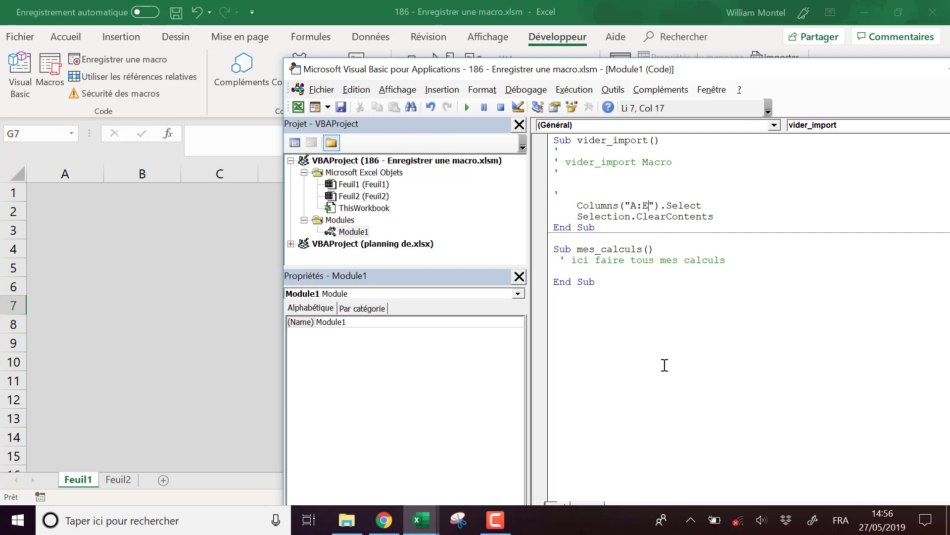
drag(780, 69, 624, 48)
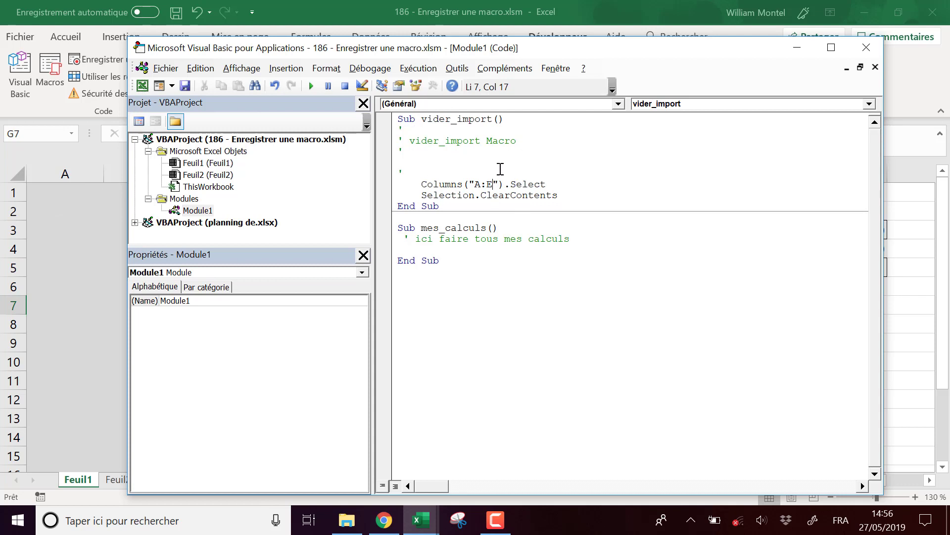
click(59, 268)
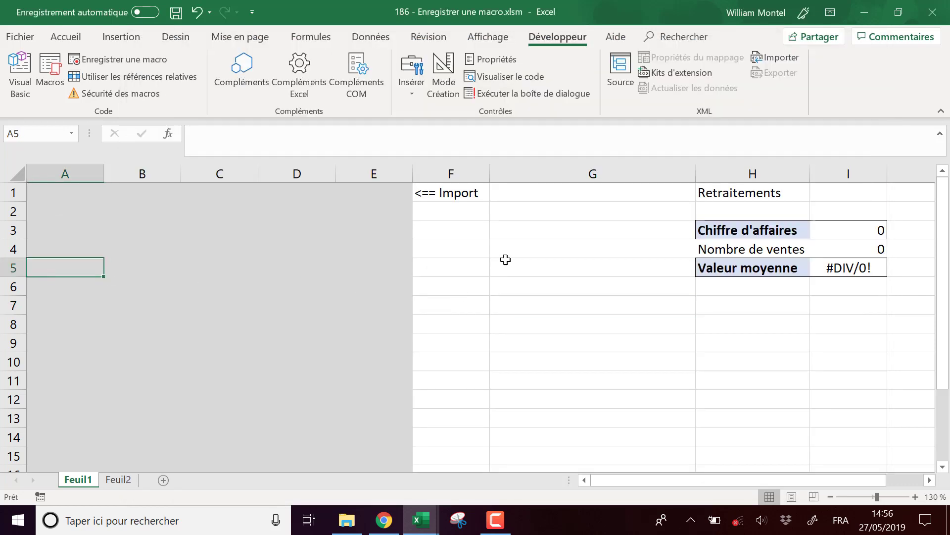
drag(505, 259, 505, 255)
click(513, 292)
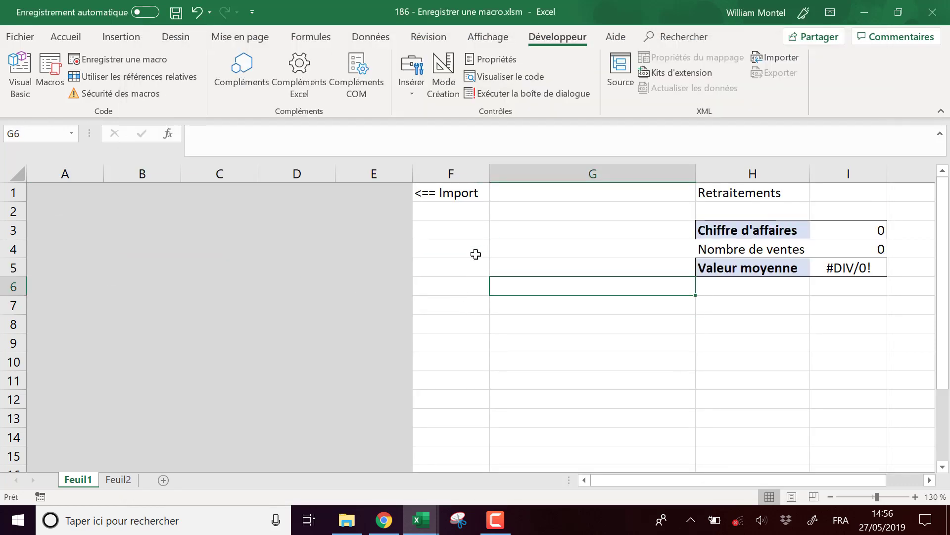
click(476, 254)
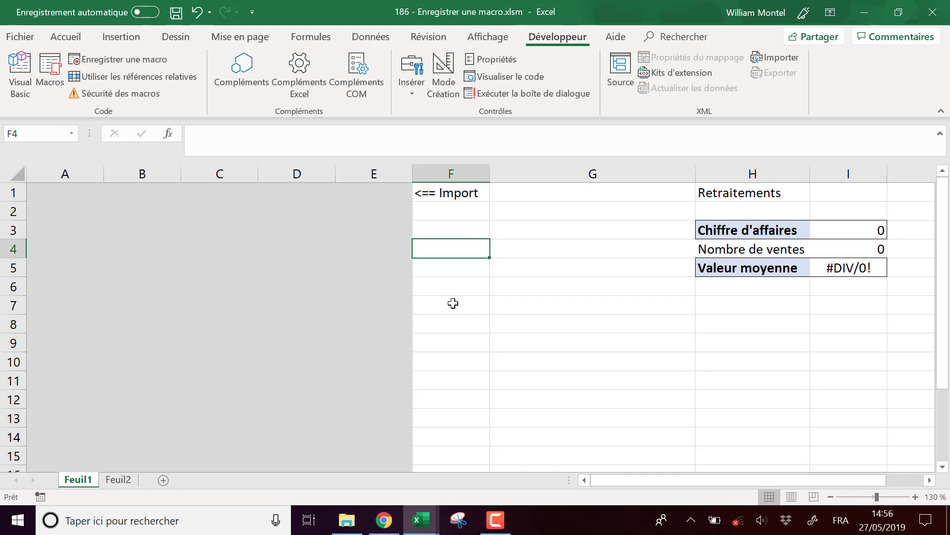
click(409, 90)
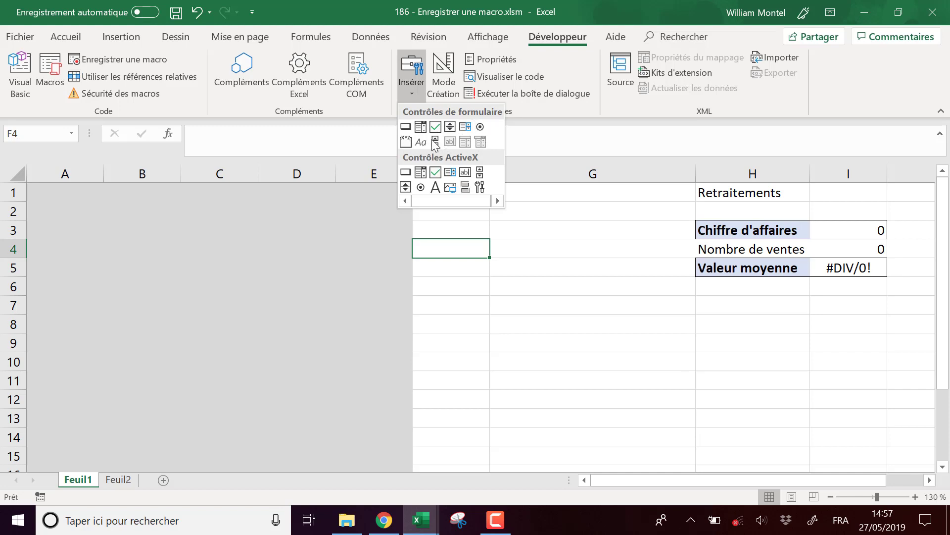
click(409, 129)
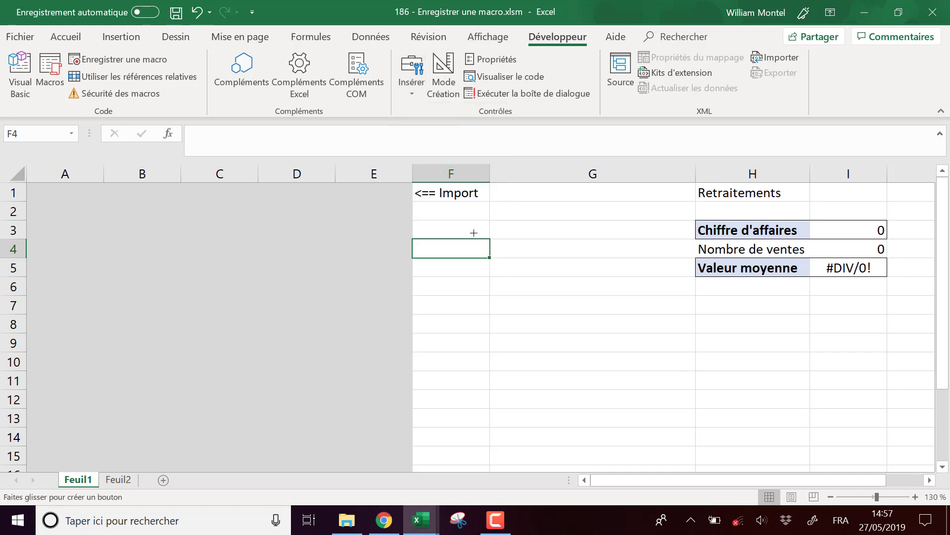
drag(470, 231, 642, 320)
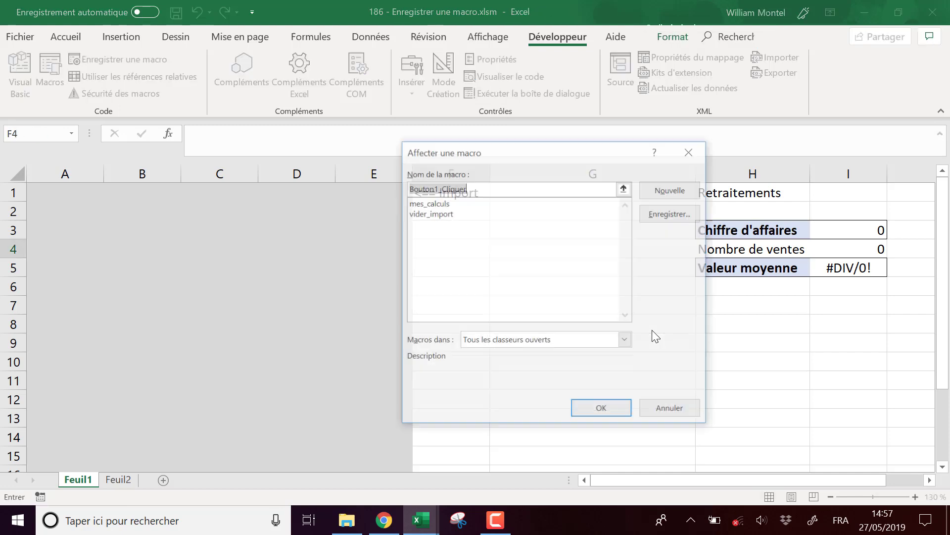
mouse_move(524, 152)
mouse_down()
mouse_move(271, 128)
mouse_move(193, 146)
mouse_up()
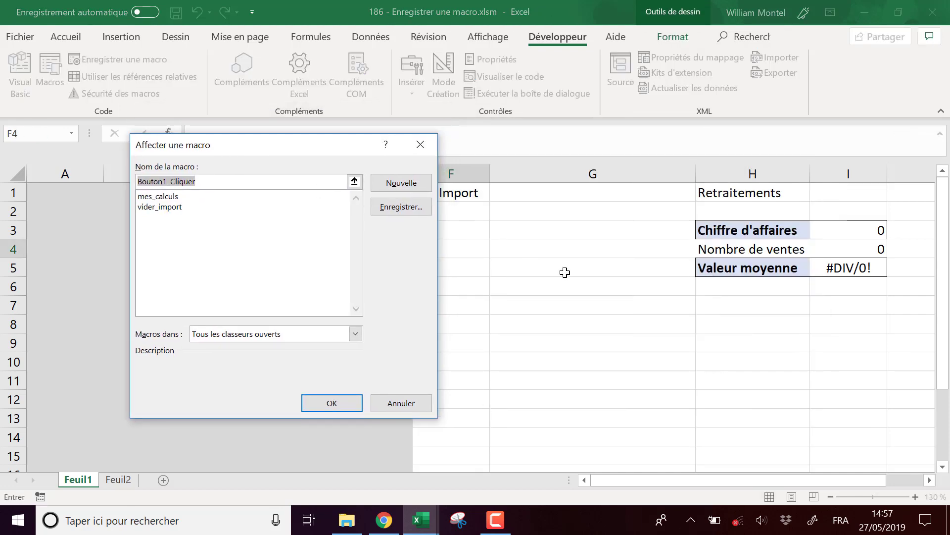
click(402, 405)
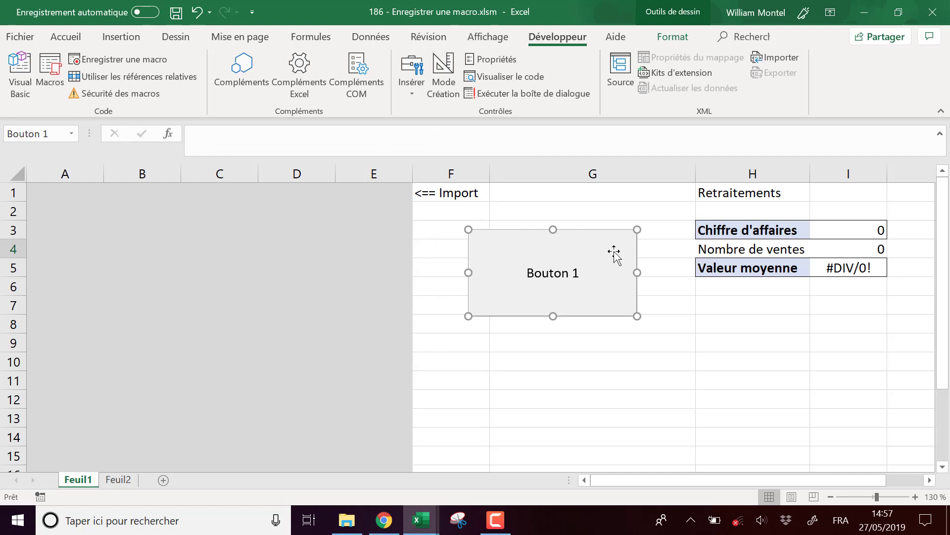
key(Delete)
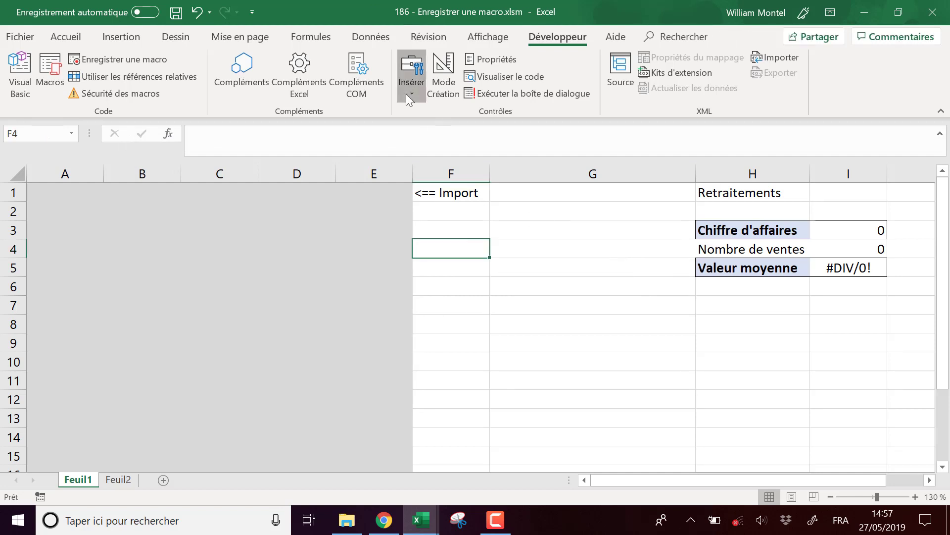
Draw a form-control button over cells F3:G6 from Développeur > Insérer.
click(406, 94)
click(405, 127)
mouse_move(452, 228)
mouse_down()
mouse_move(648, 324)
mouse_move(652, 312)
mouse_up()
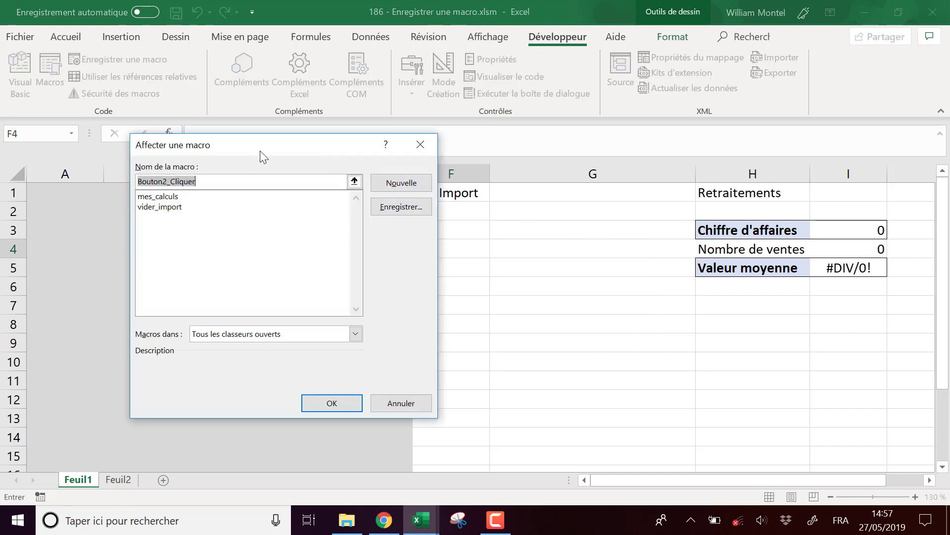
Assign the vider_import macro to the button and test it.
drag(261, 150, 270, 128)
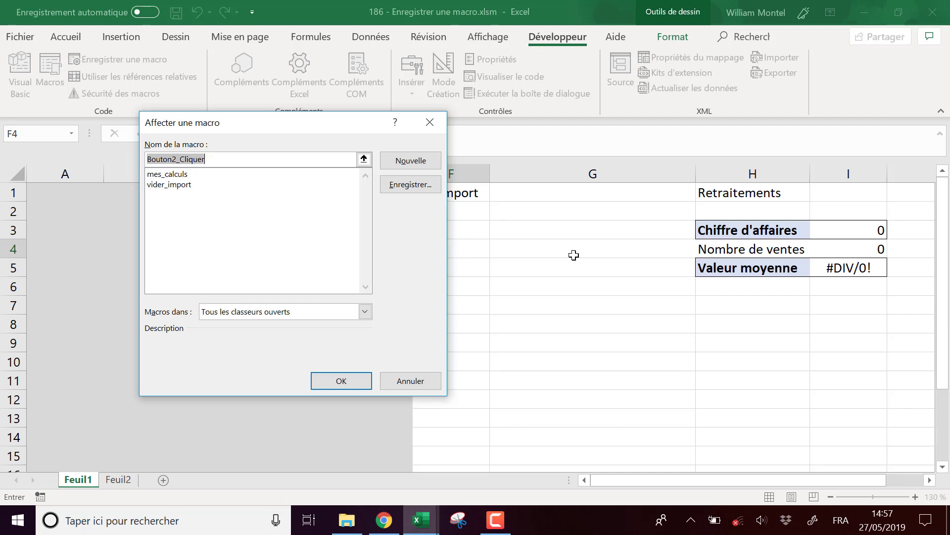
click(178, 186)
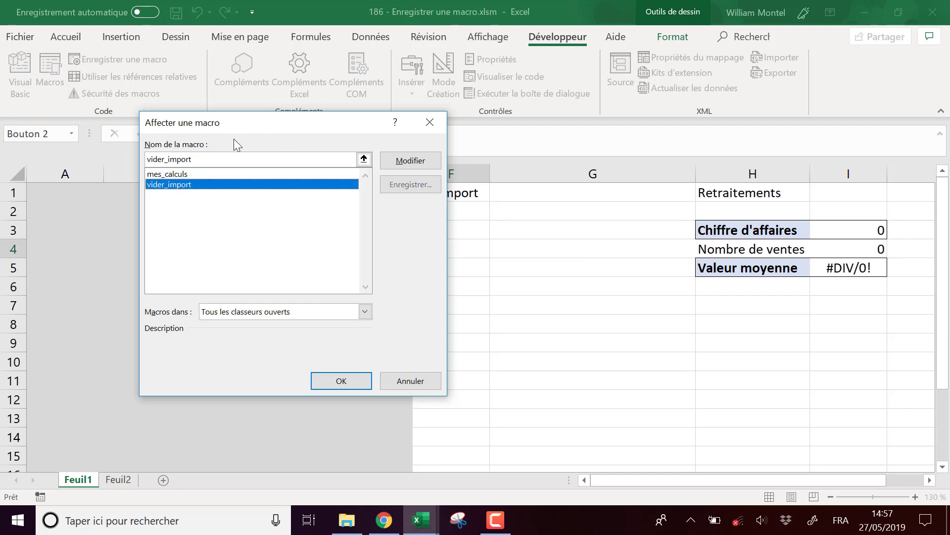
click(358, 383)
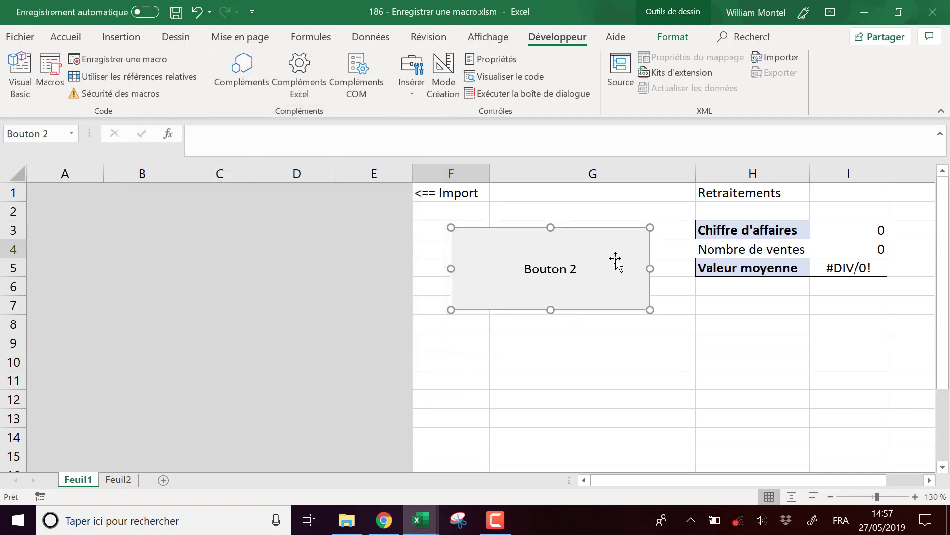
click(584, 382)
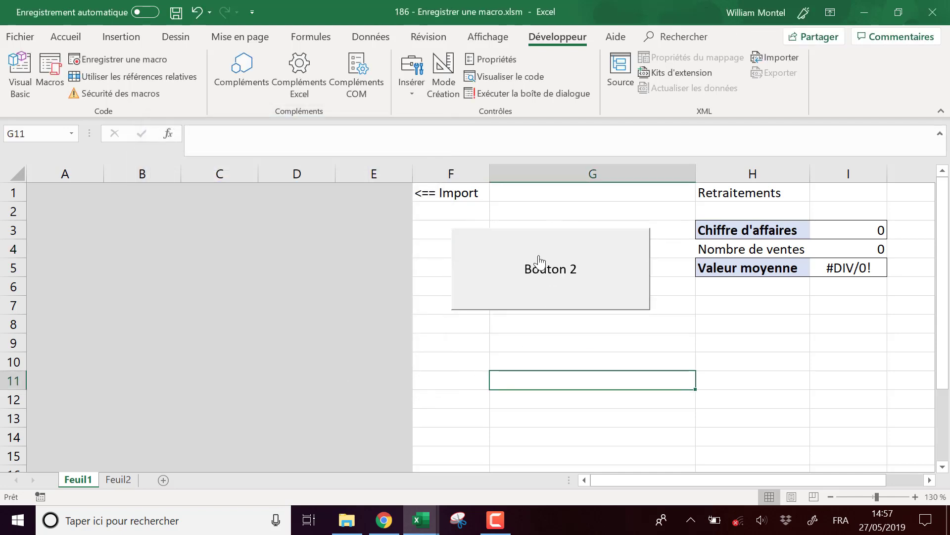
drag(65, 174, 364, 163)
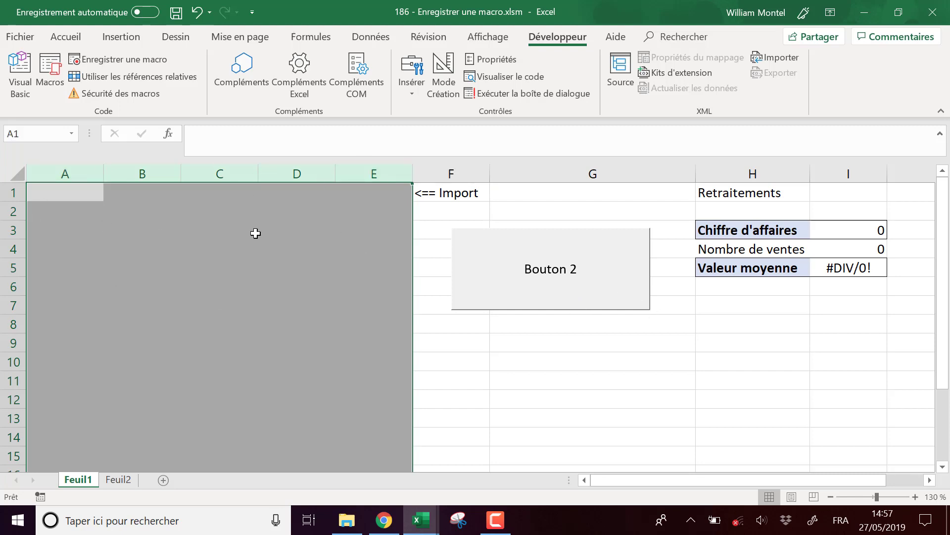
Relabel Bouton 2 as 'Vider la zone d'import' and press it to run the macro.
right_click(623, 255)
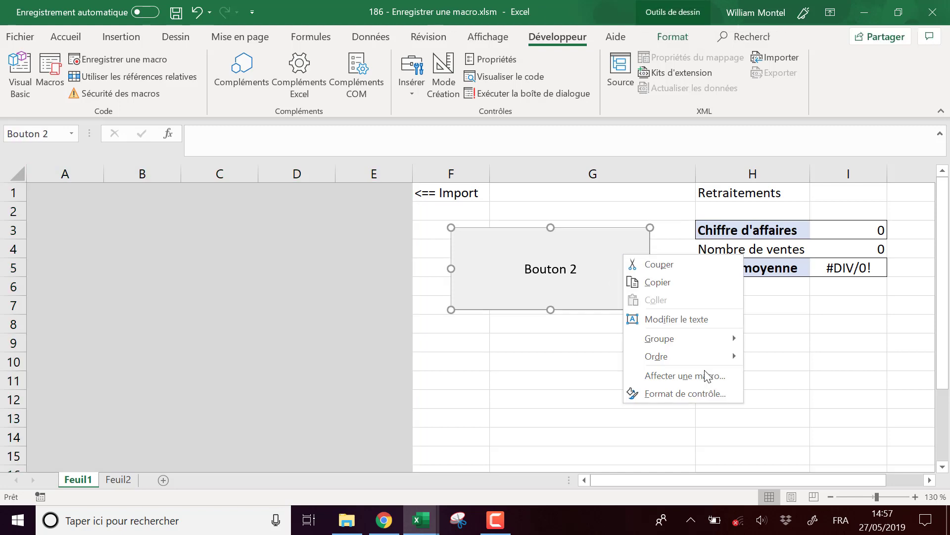
click(672, 321)
key(Delete)
key(Delete)
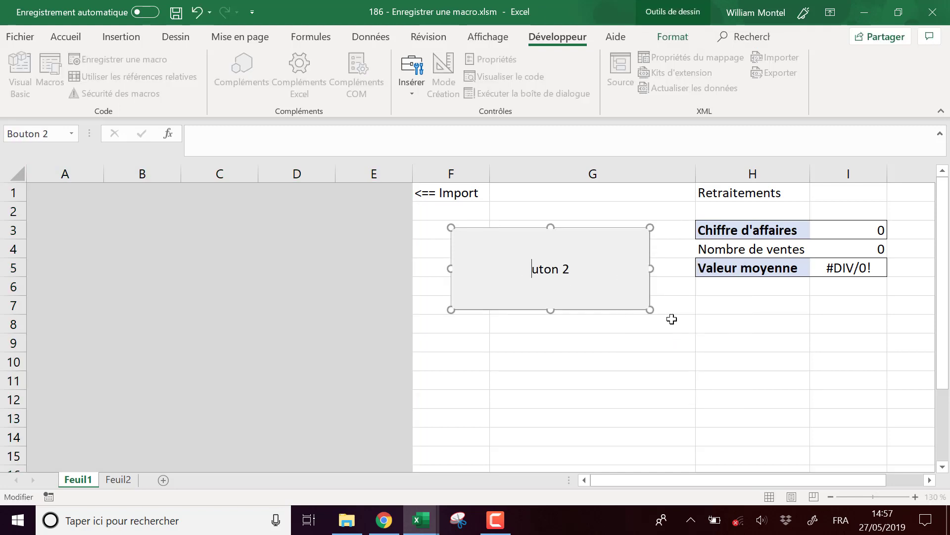
key(Delete)
key(Delete)
key(Delete)
text(de)
text(r la zone )
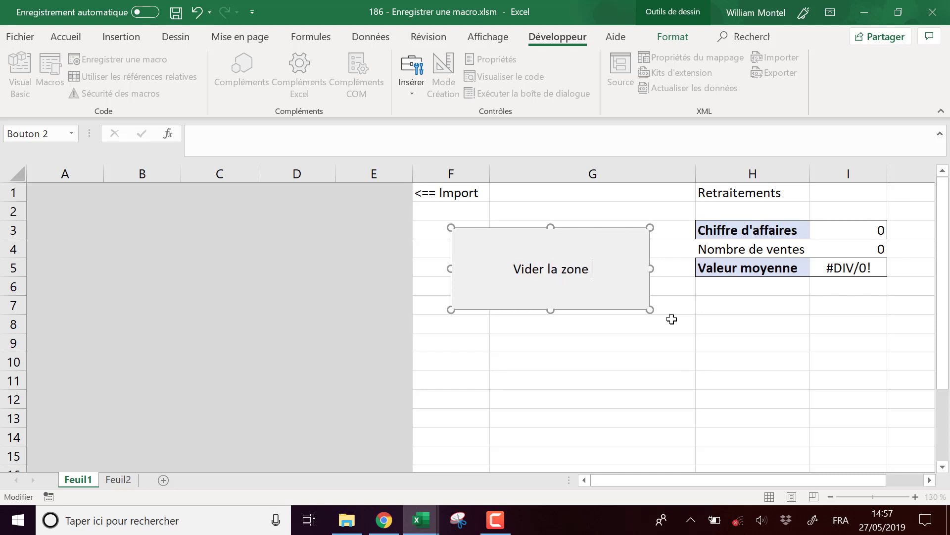
text(d'import)
click(587, 418)
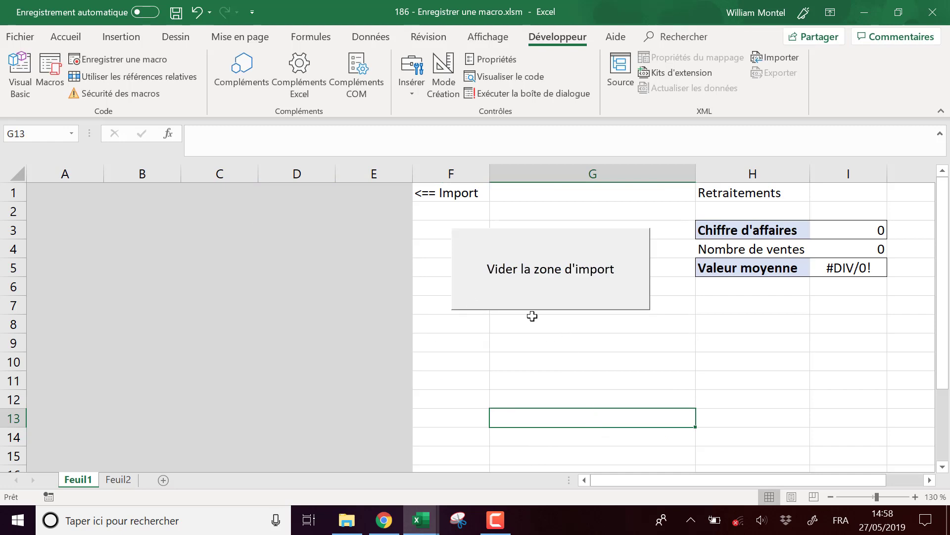
click(558, 307)
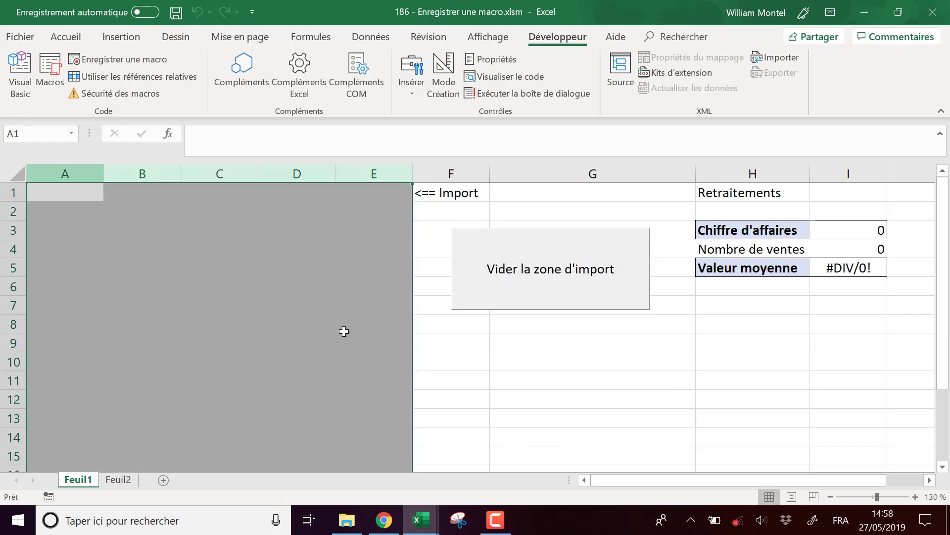
click(119, 479)
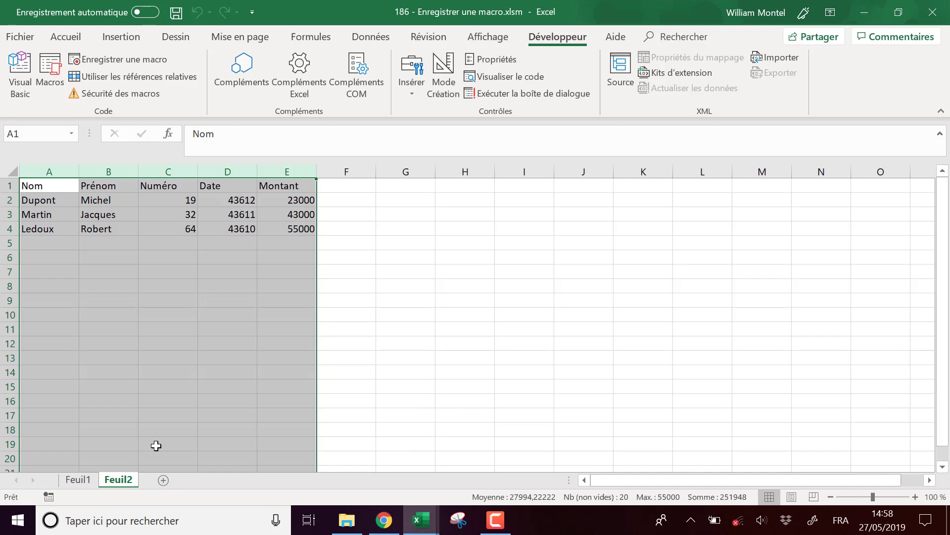
click(508, 296)
drag(44, 186, 314, 223)
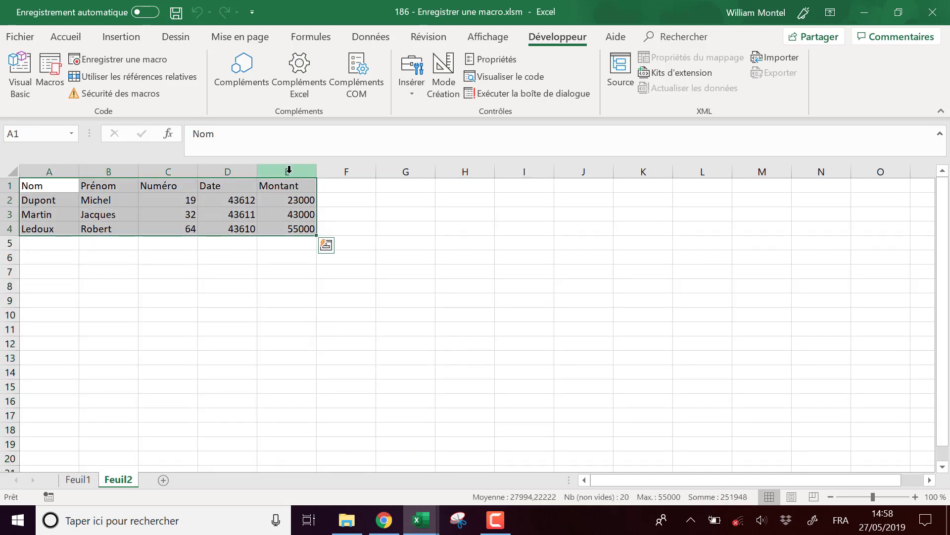
key(ctrl+c)
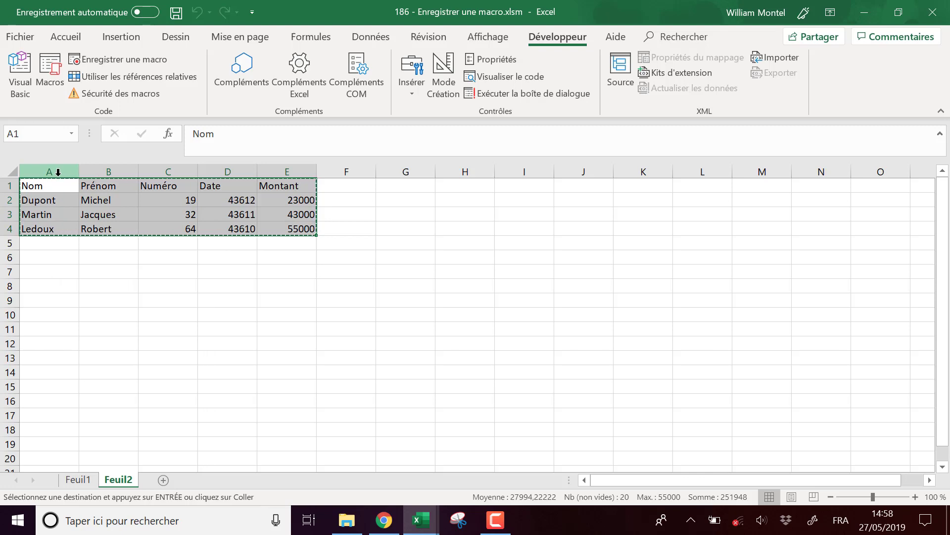
click(88, 477)
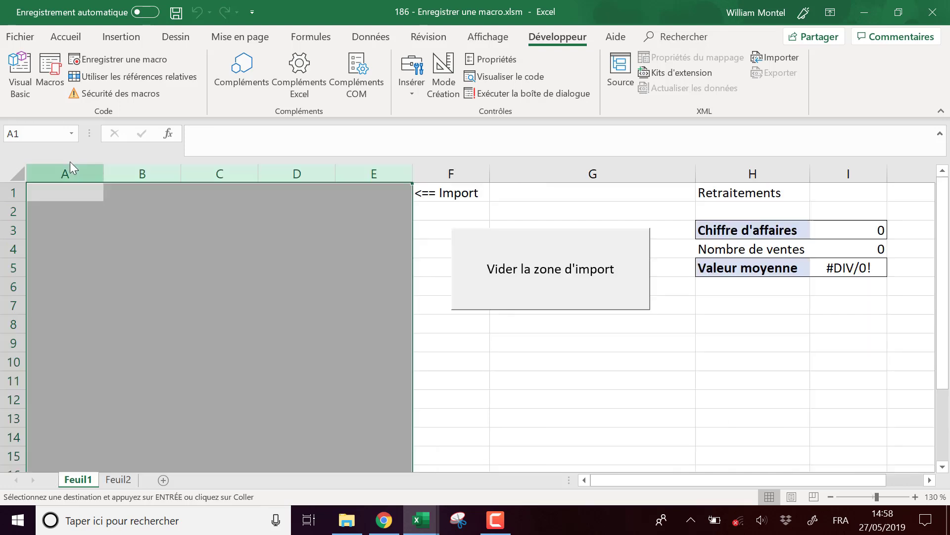
click(56, 191)
right_click(59, 190)
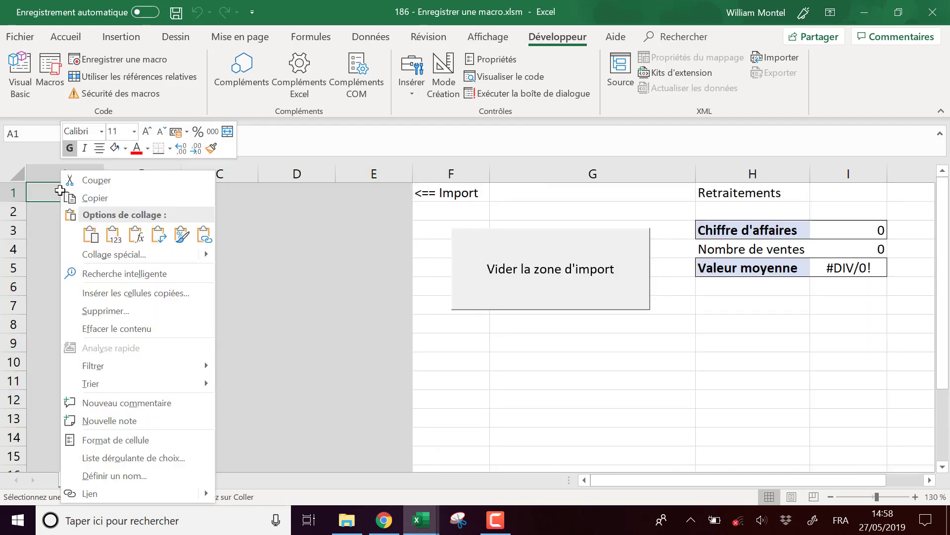
click(112, 240)
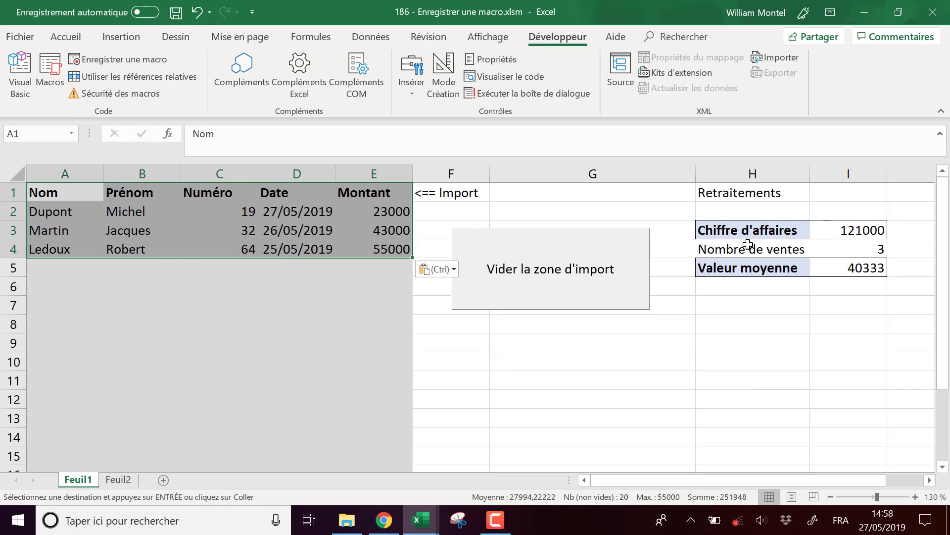
click(598, 397)
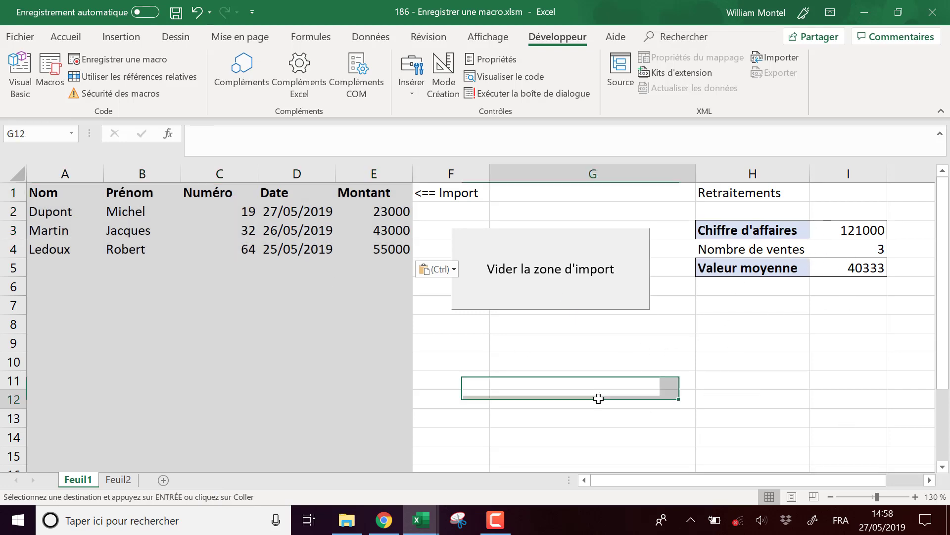
click(573, 293)
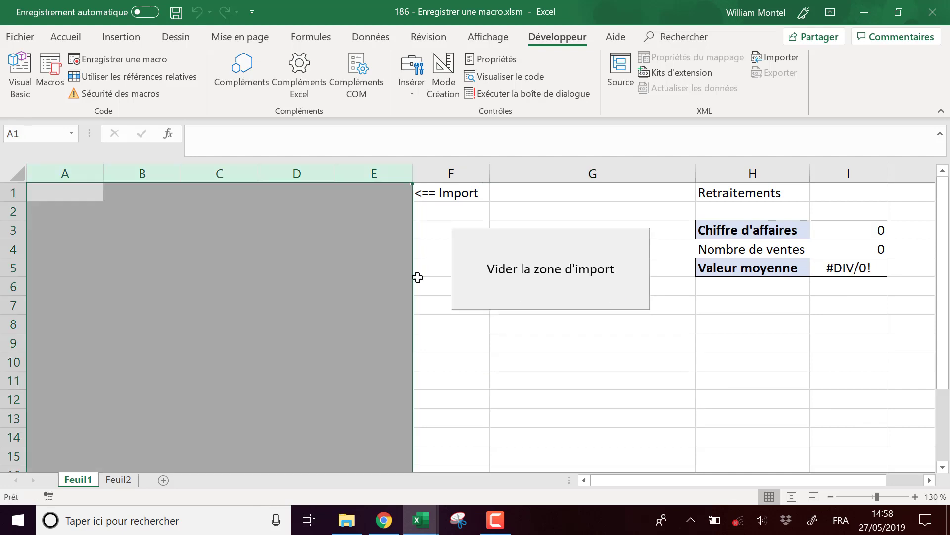
click(583, 388)
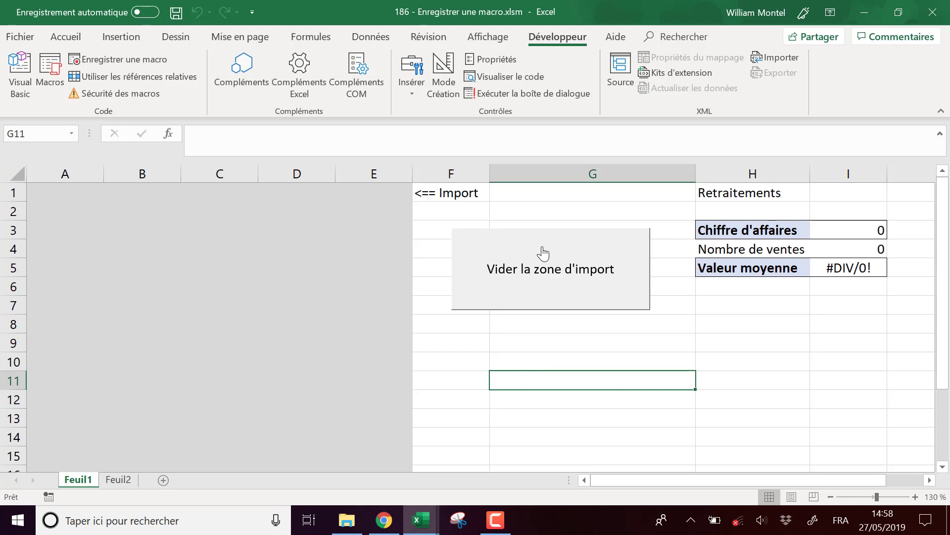
click(635, 343)
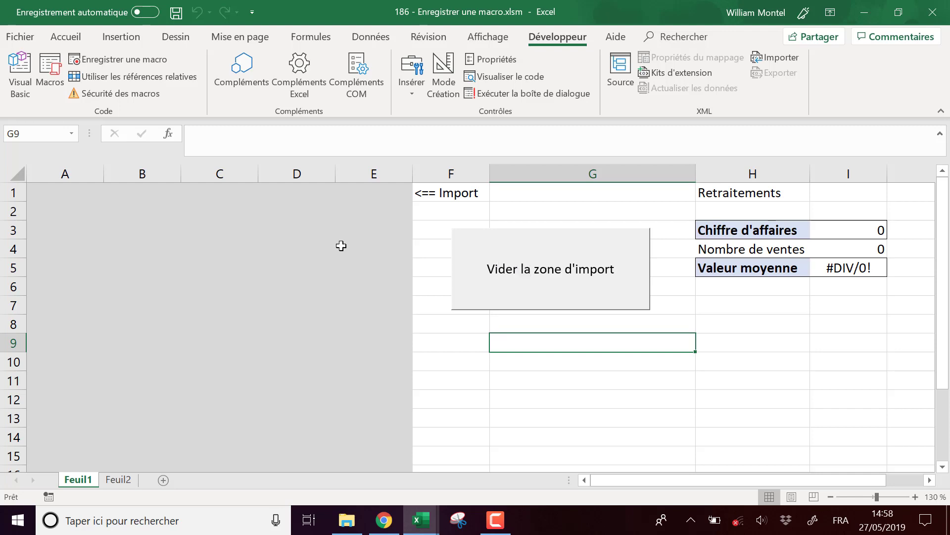
click(94, 194)
drag(117, 195, 385, 442)
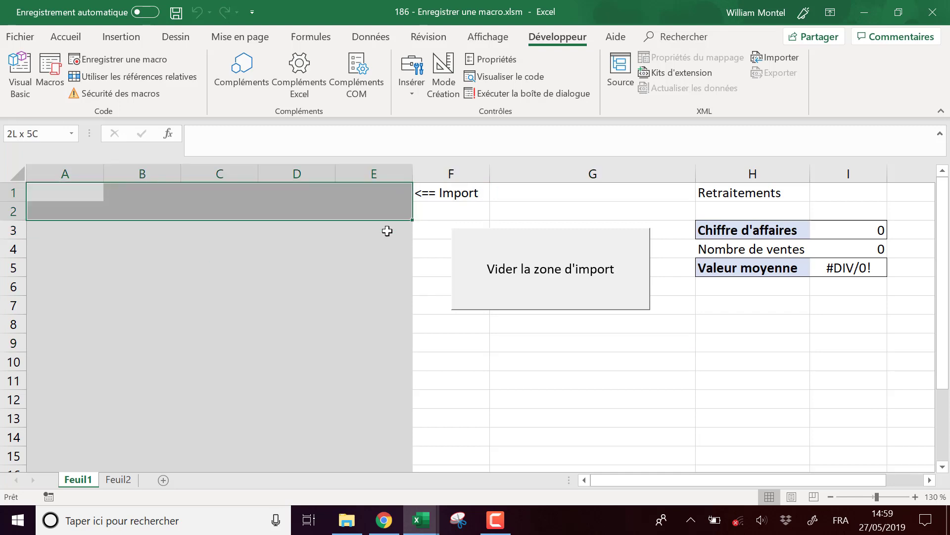
click(524, 375)
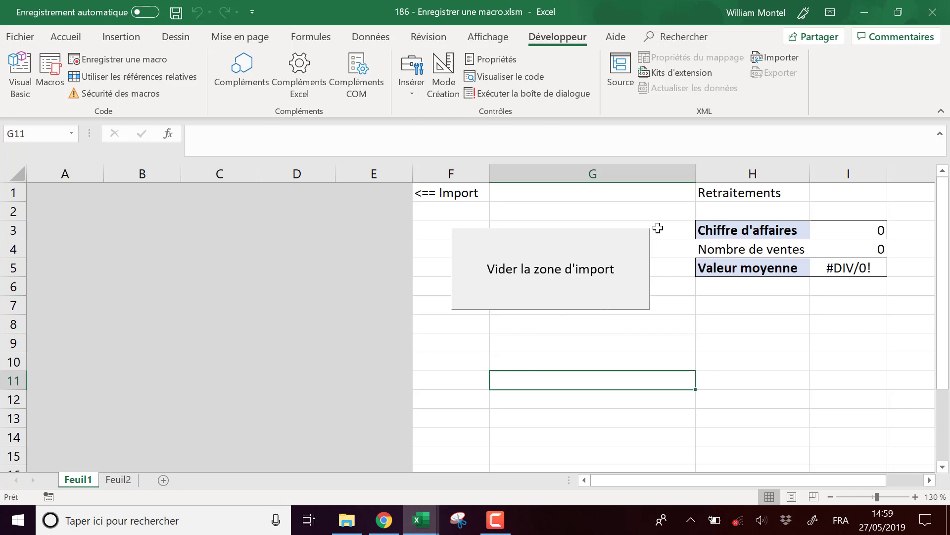
click(601, 206)
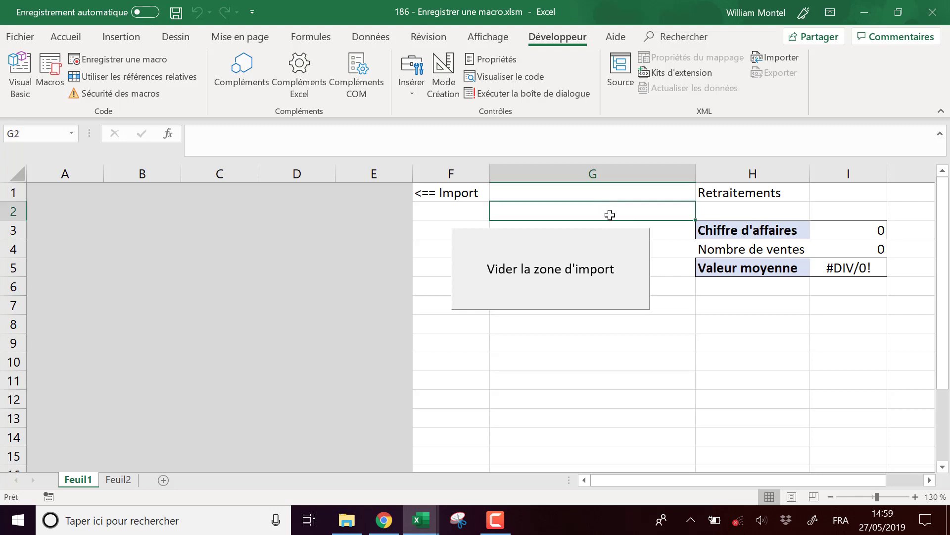
click(488, 339)
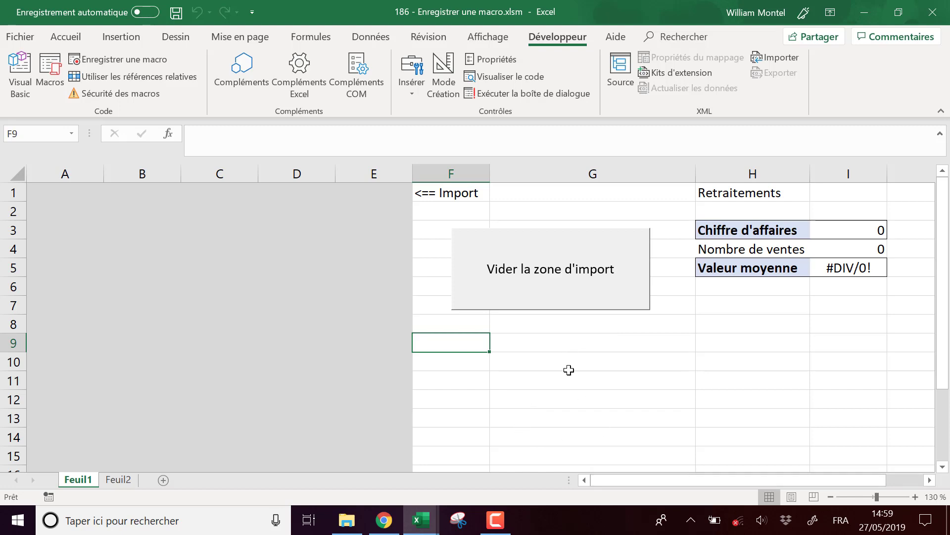
click(700, 398)
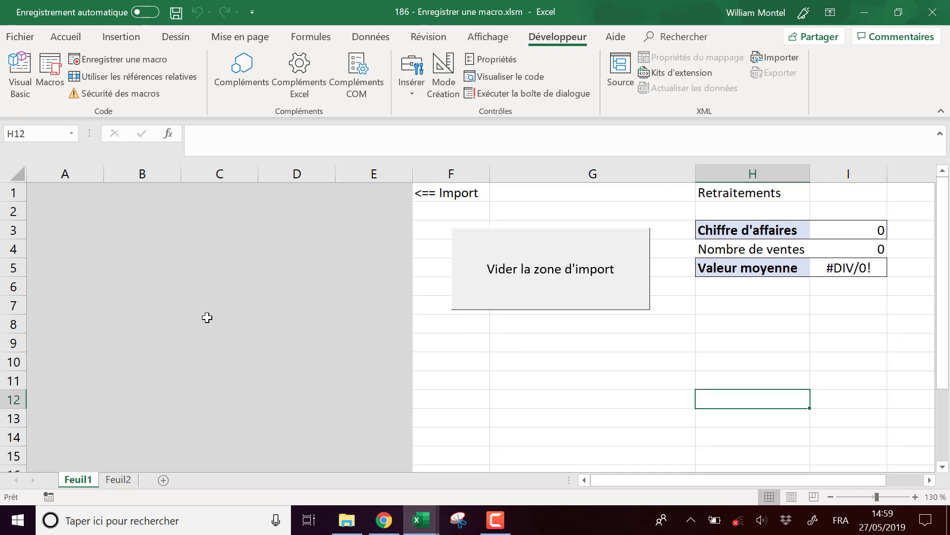
click(495, 384)
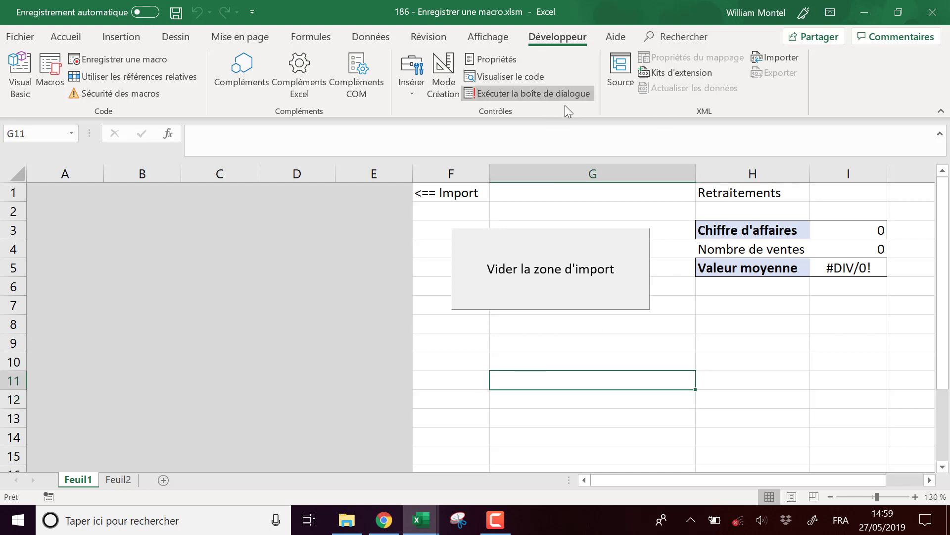